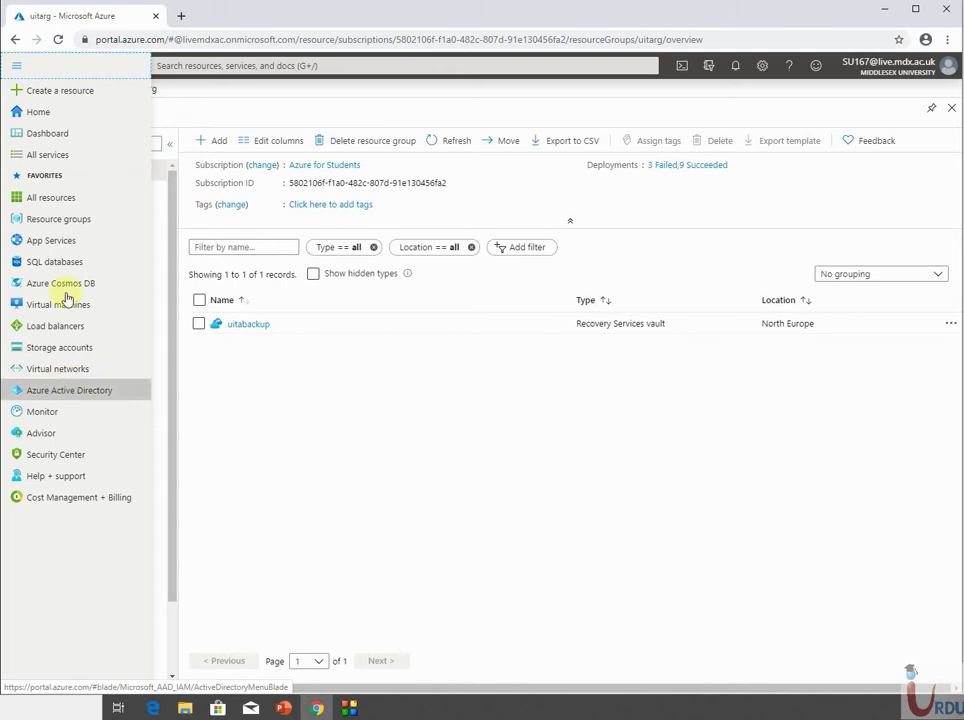
Start creating a new virtual machine from the virtual machines list
{"action": "left_click", "coordinate": [65, 304]}
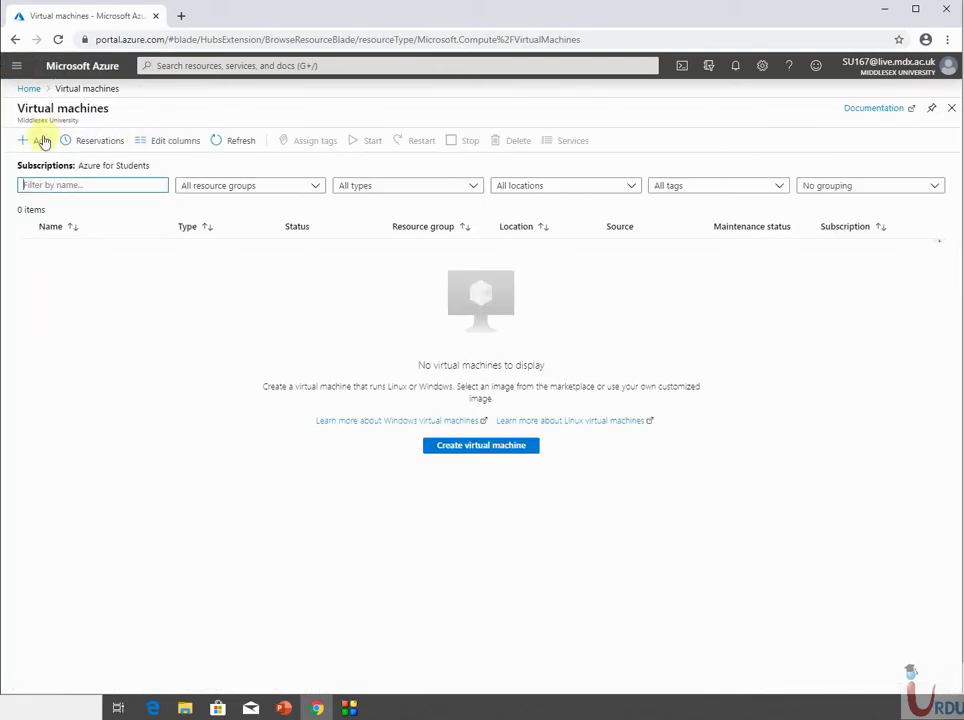
{"action": "left_click", "coordinate": [39, 143]}
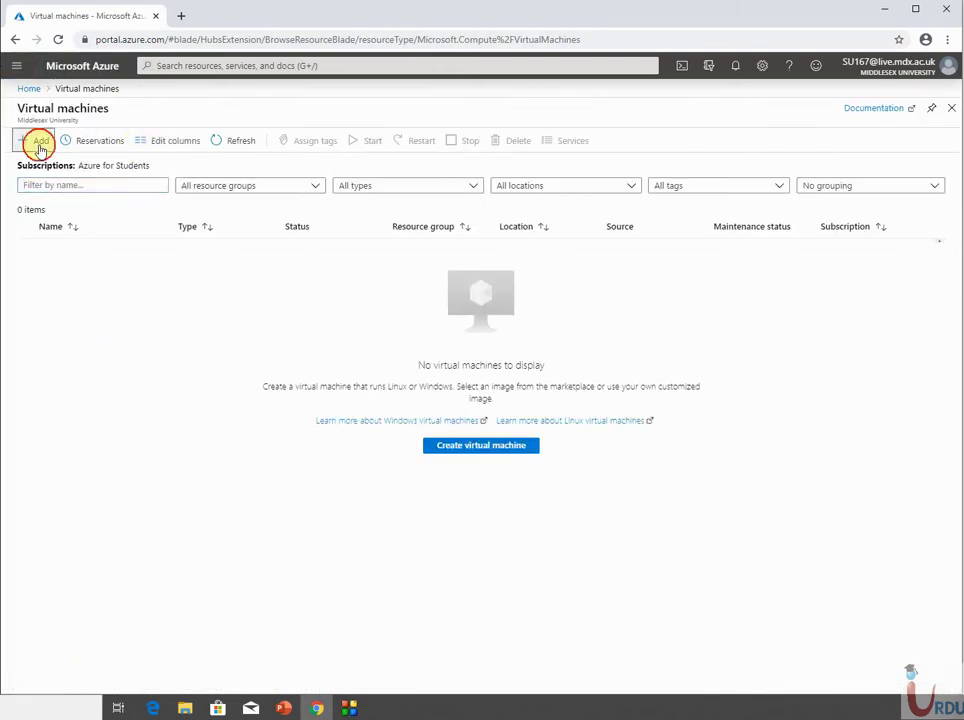
{"action": "left_click", "coordinate": [479, 449]}
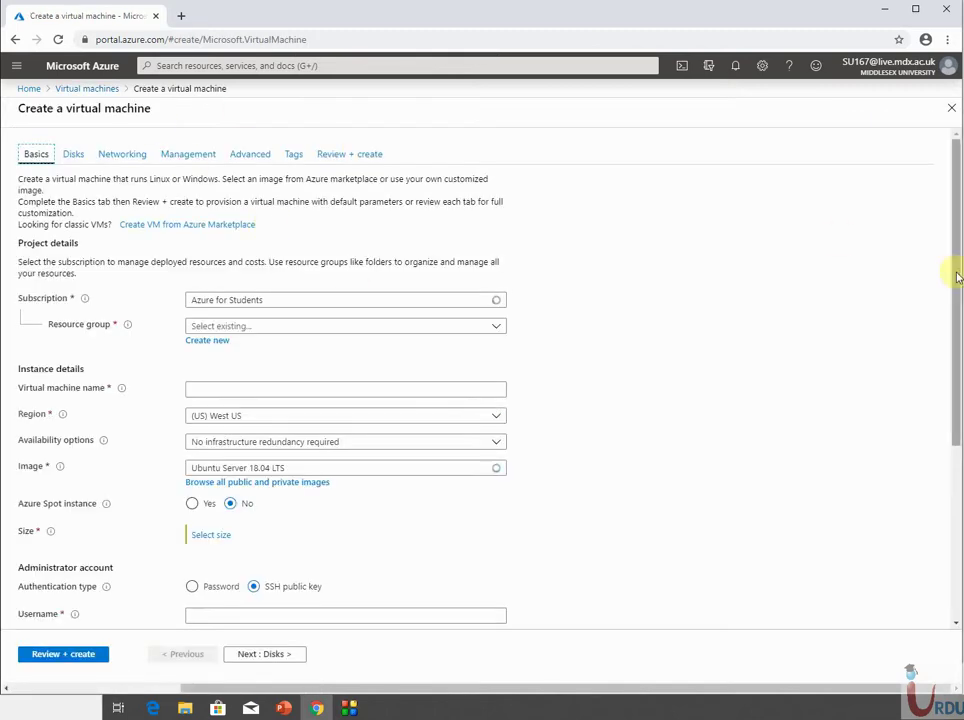
Assign the virtual machine to the existing resource group uitarg and name it mytestvm
{"action": "left_click_drag", "start_coordinate": [955, 277], "coordinate": [955, 287]}
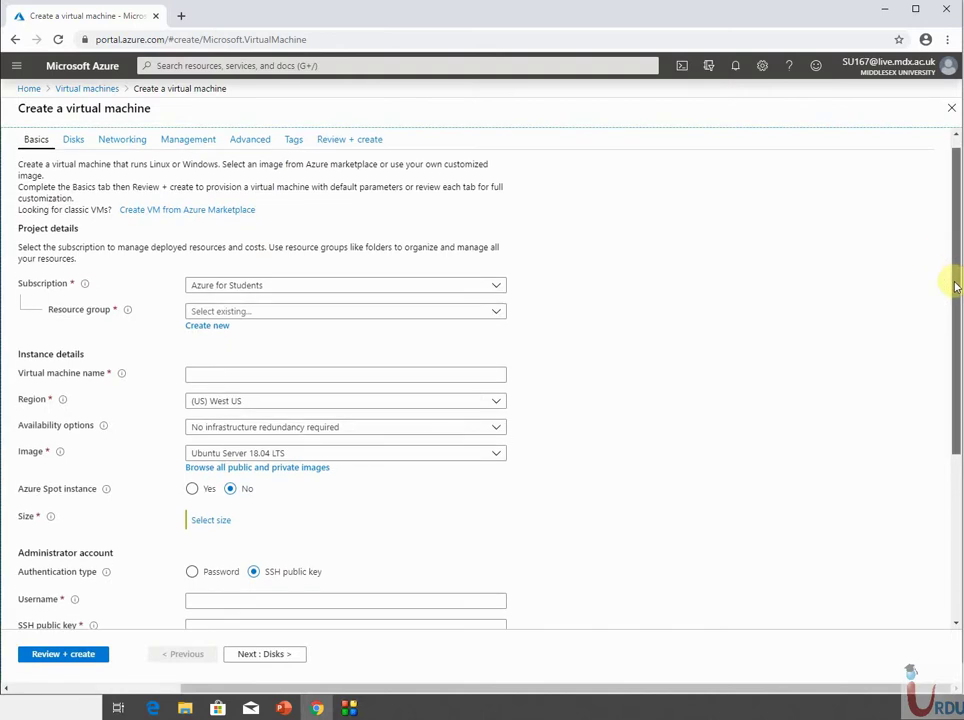
{"action": "left_click", "coordinate": [323, 311]}
{"action": "left_click", "coordinate": [279, 350]}
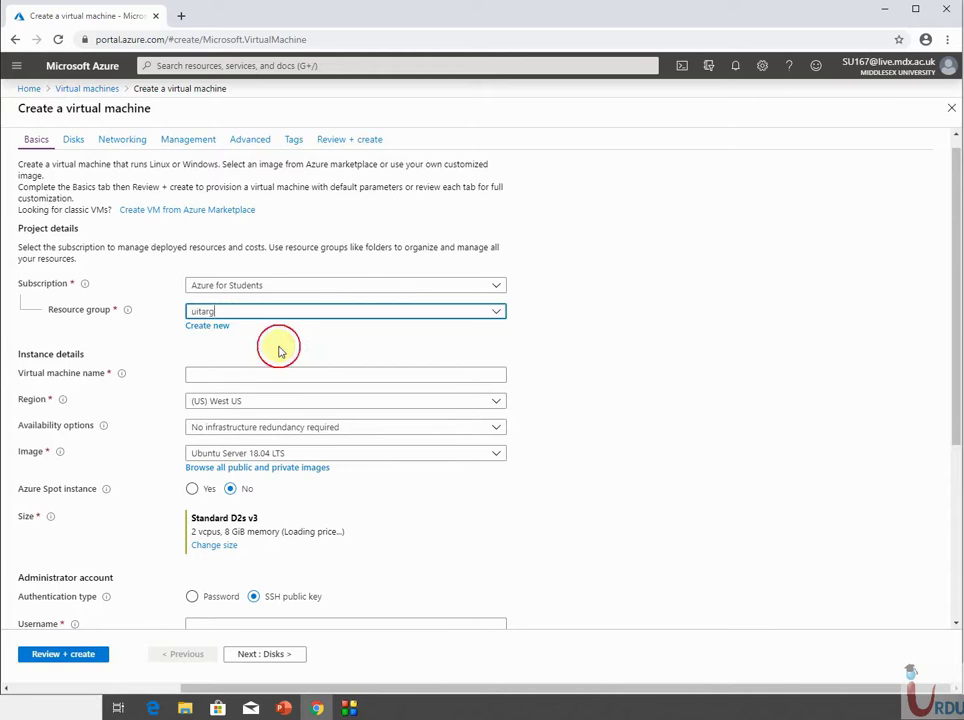
{"action": "left_click", "coordinate": [242, 375]}
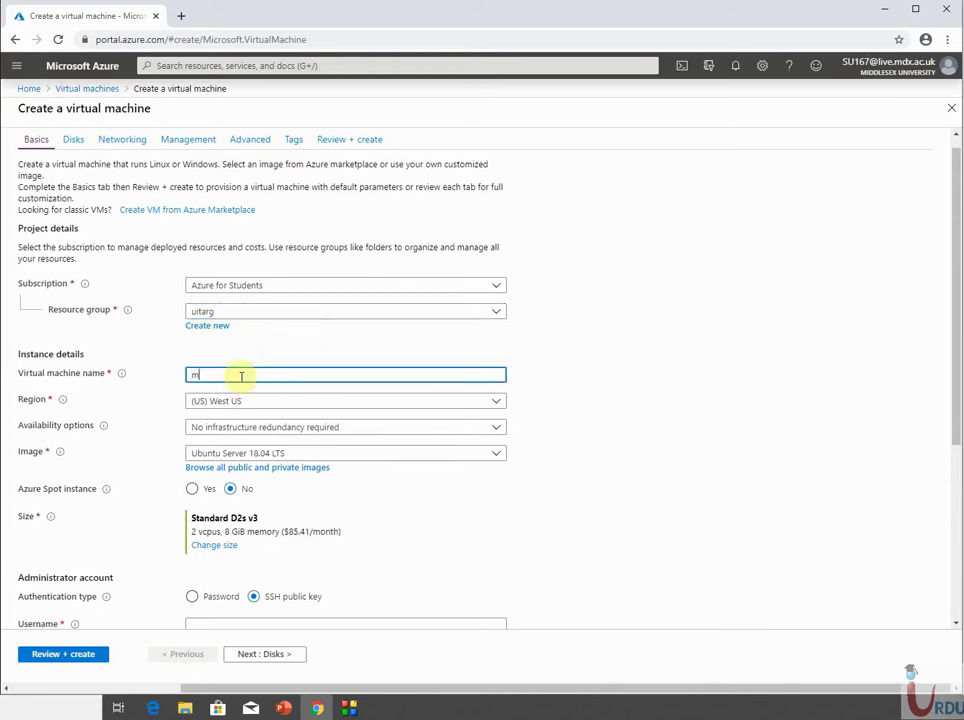
{"action": "type", "text": "mytestvm"}
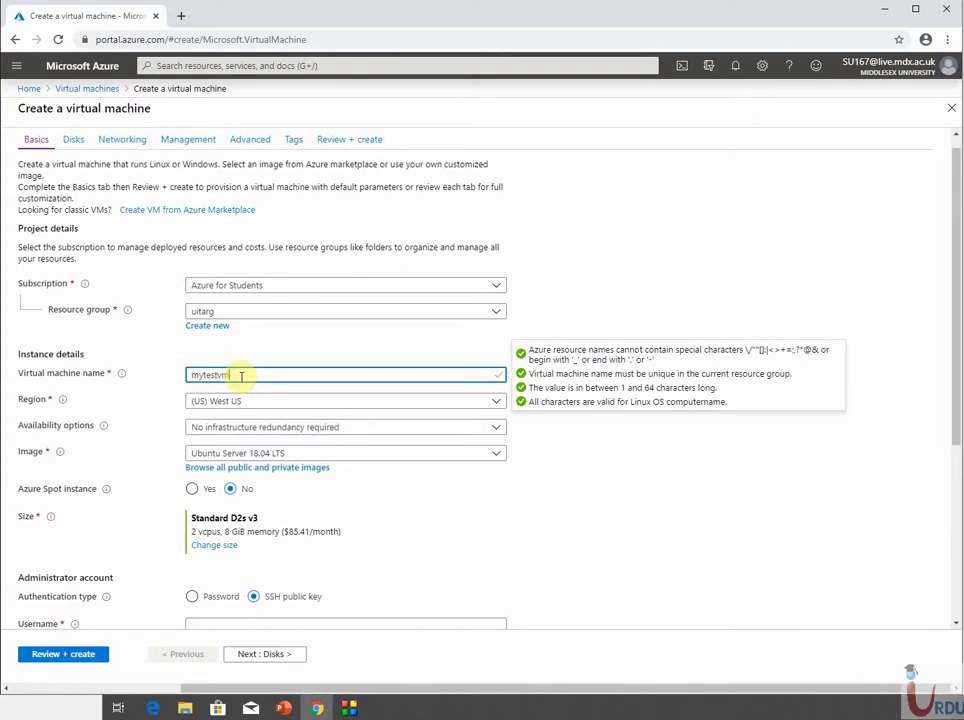
Set the region to (Europe) North Europe and the image to Windows Server 2016 Datacenter
{"action": "left_click", "coordinate": [252, 398]}
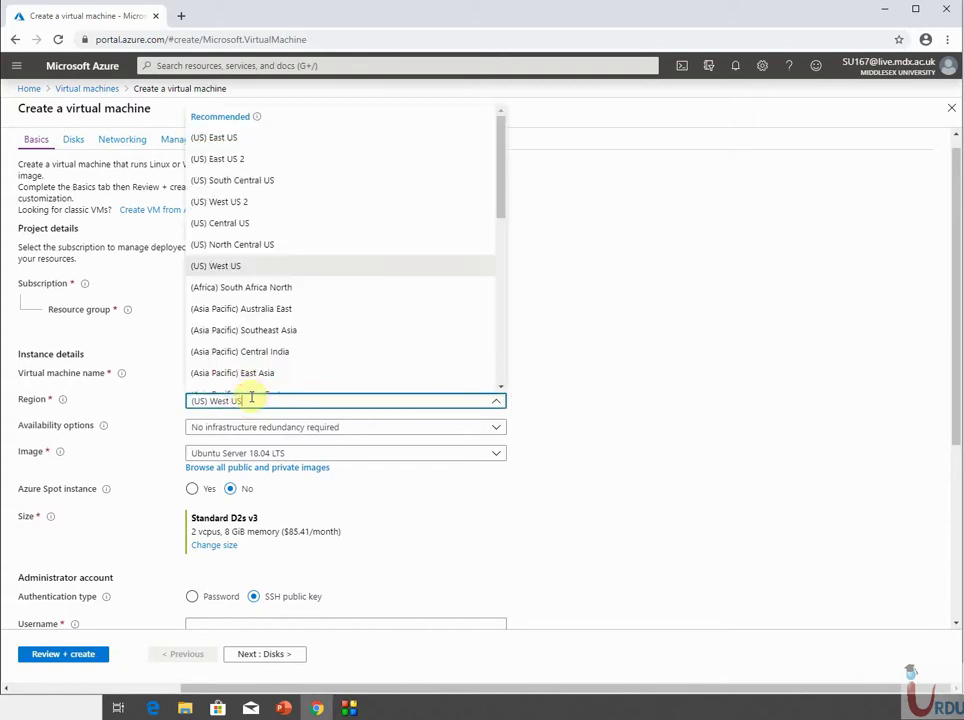
{"action": "left_click_drag", "start_coordinate": [501, 213], "coordinate": [512, 306]}
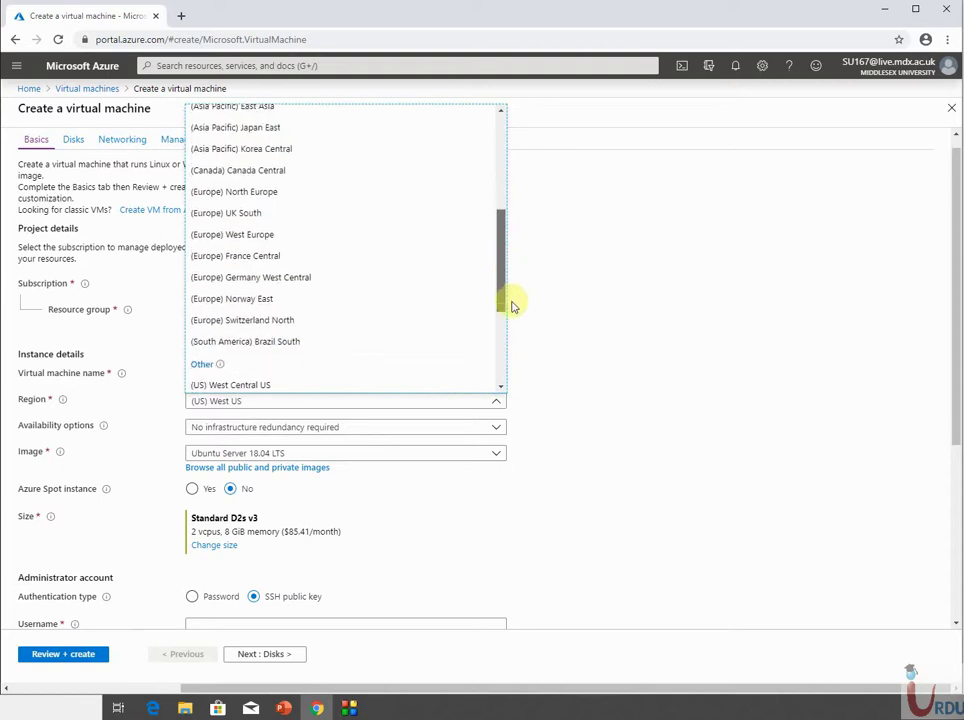
{"action": "left_click", "coordinate": [330, 189]}
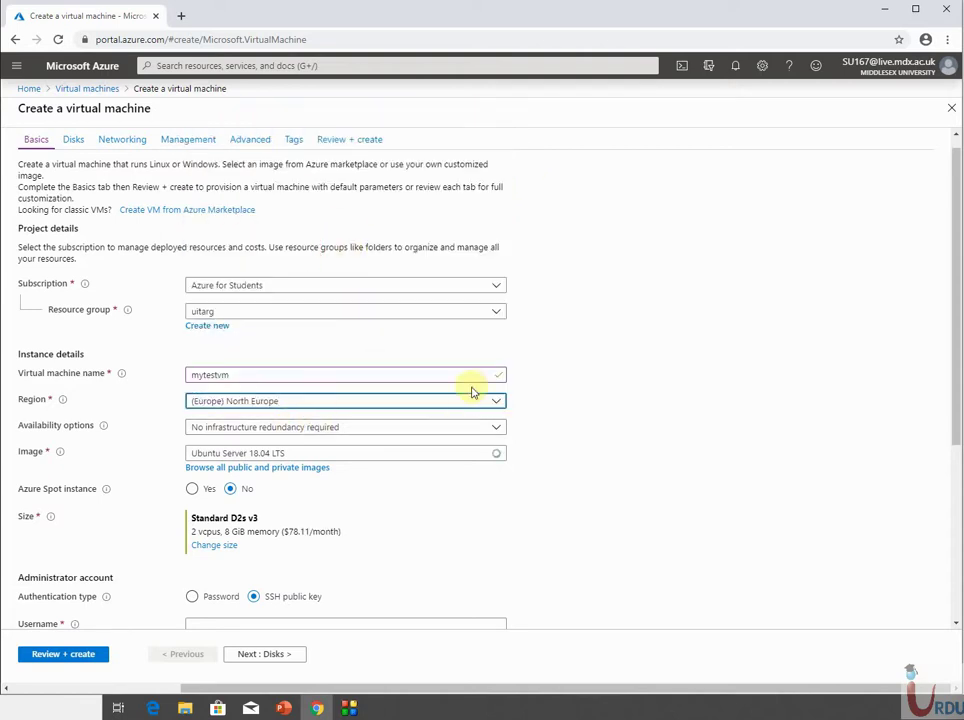
{"action": "left_click", "coordinate": [262, 453]}
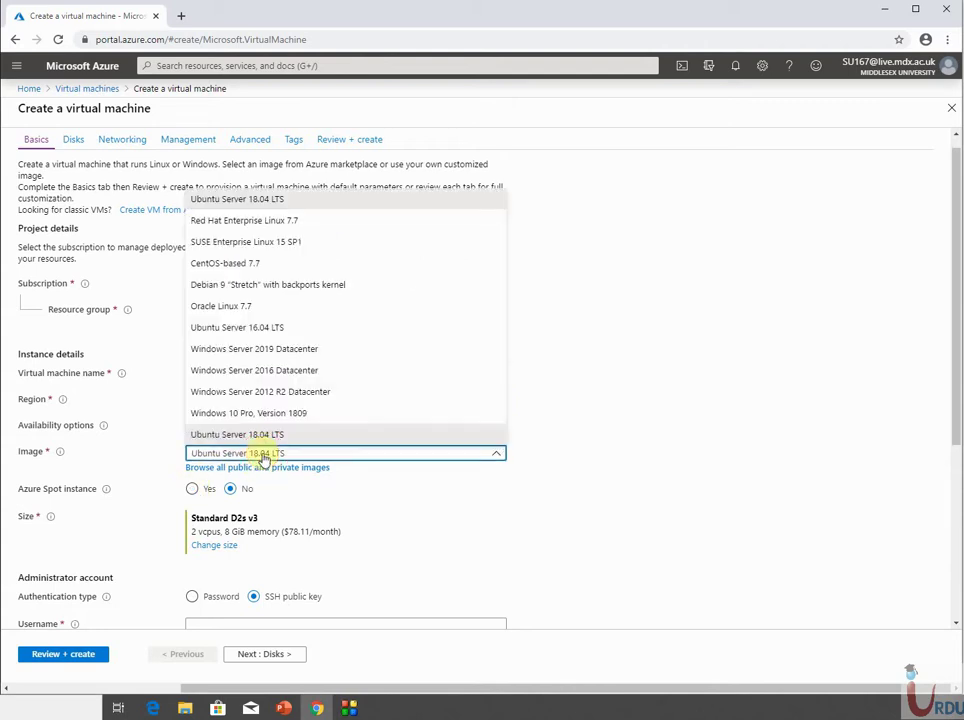
{"action": "left_click", "coordinate": [320, 376]}
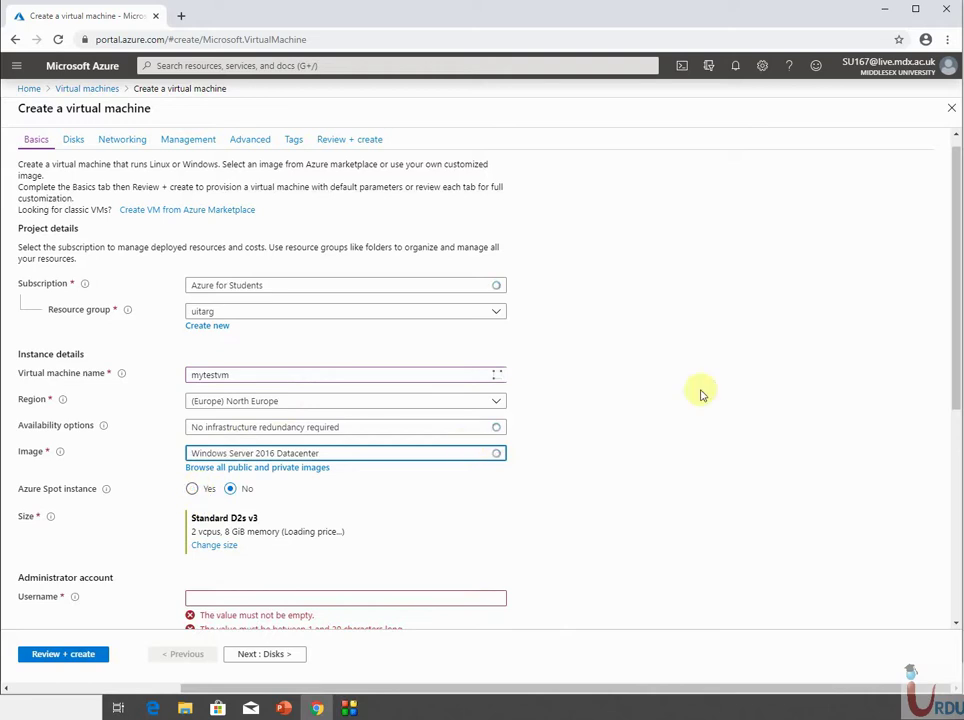
Change the virtual machine size to DS2_v2
{"action": "left_click_drag", "start_coordinate": [959, 386], "coordinate": [950, 468]}
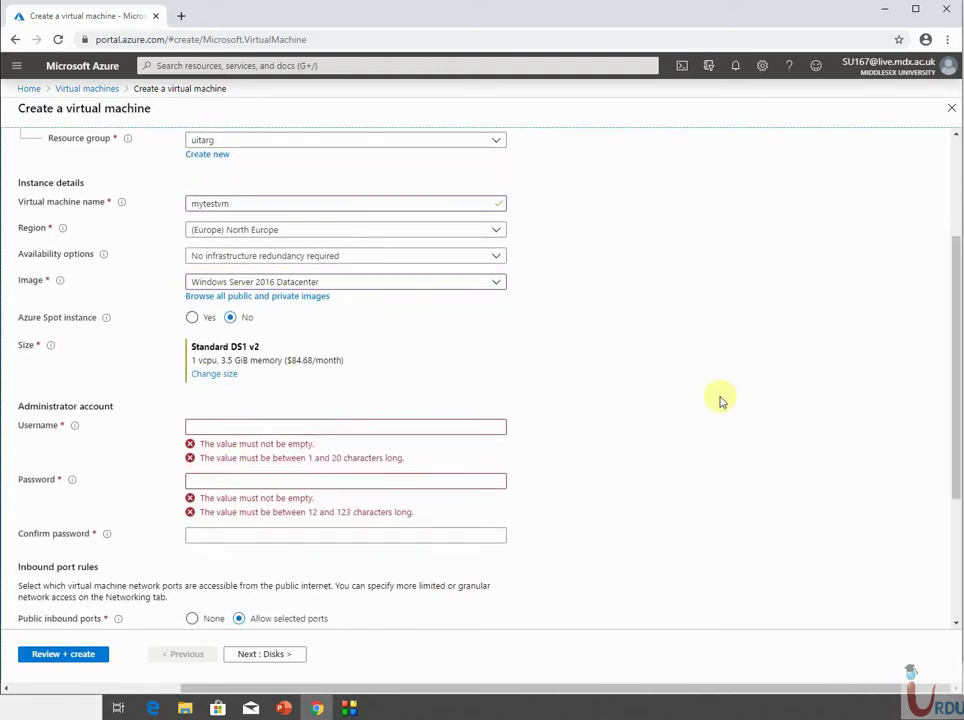
{"action": "left_click", "coordinate": [208, 376]}
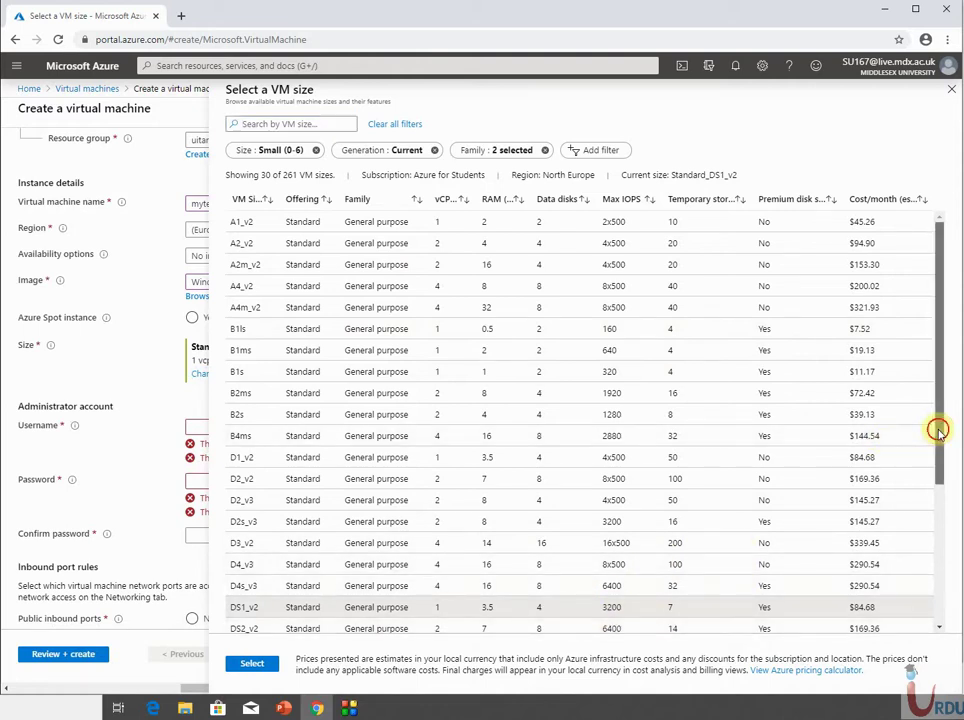
{"action": "left_click_drag", "start_coordinate": [936, 428], "coordinate": [939, 456]}
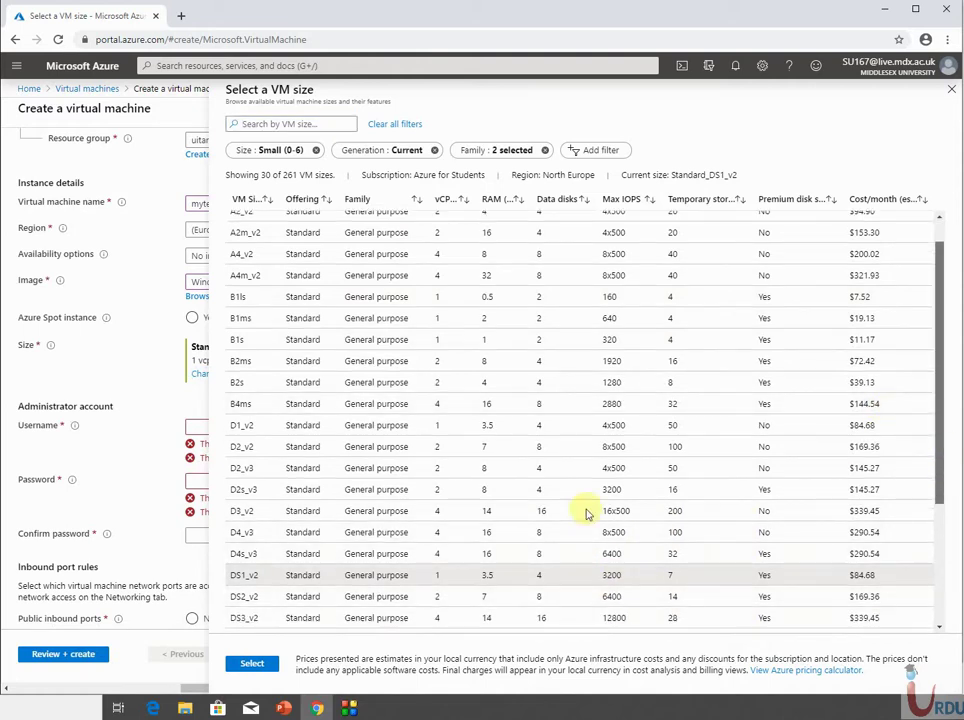
{"action": "left_click", "coordinate": [521, 603]}
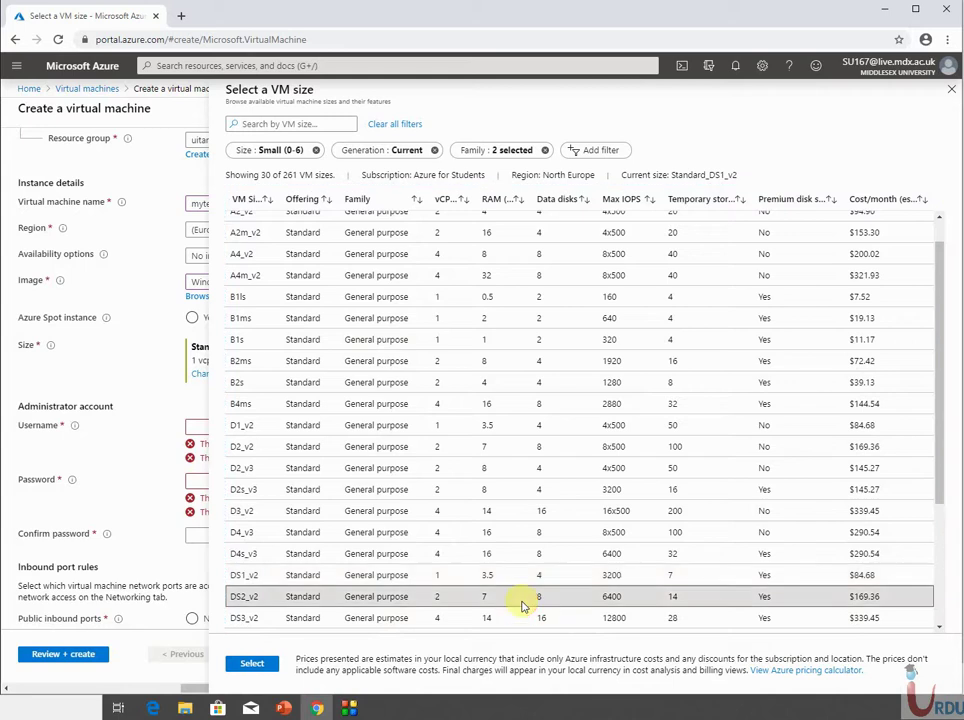
{"action": "left_click", "coordinate": [247, 663]}
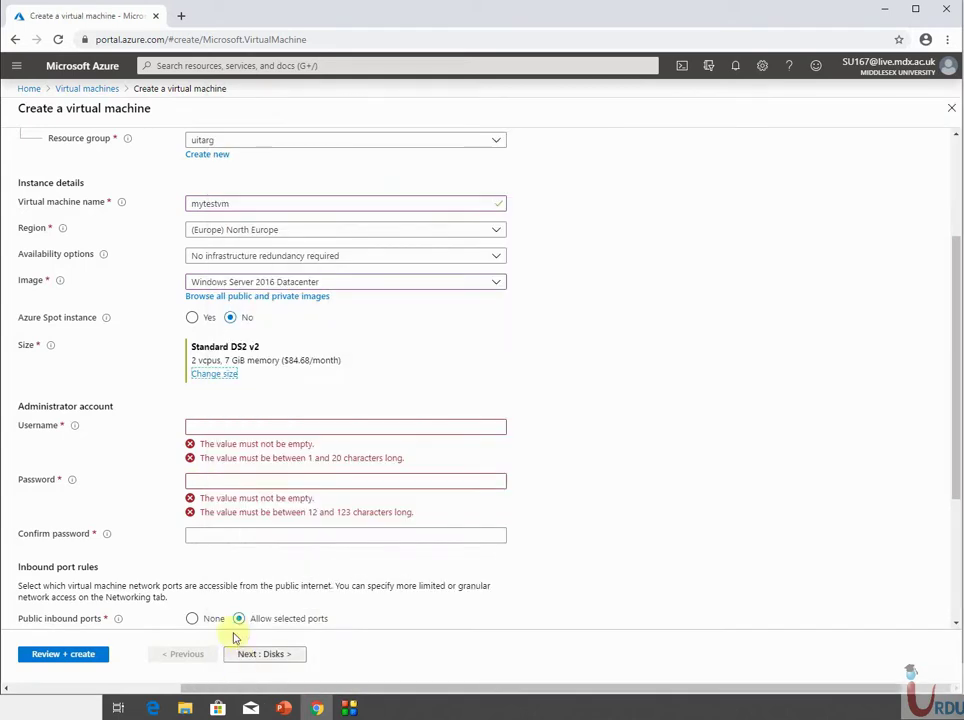
Set the administrator username to sysadmin and enter and confirm the account password
{"action": "left_click", "coordinate": [240, 426]}
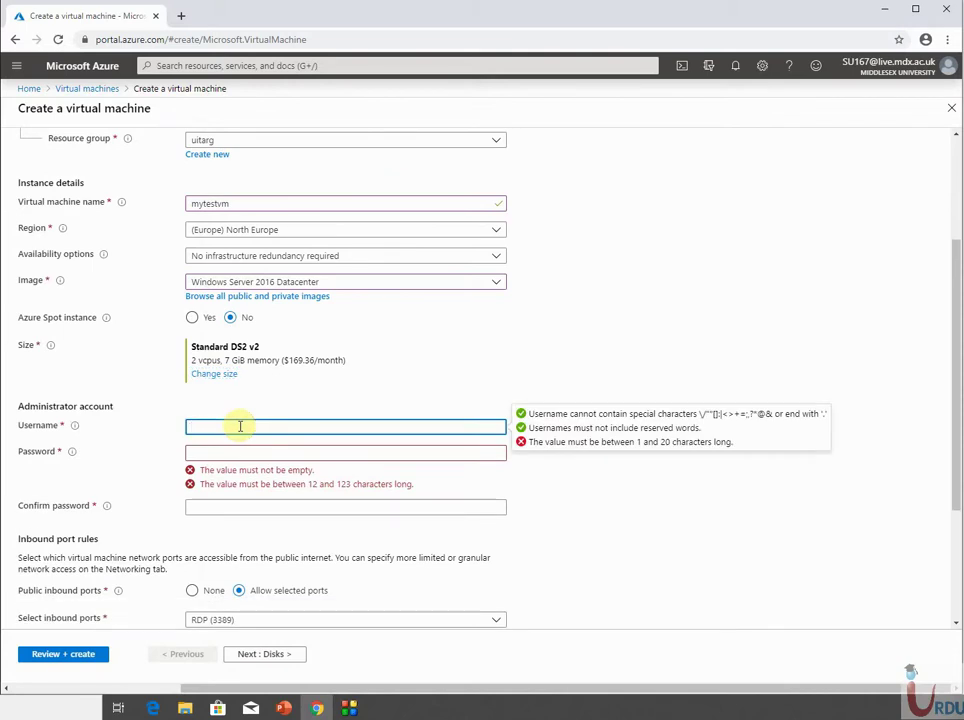
{"action": "type", "text": "sysadmin"}
{"action": "key", "text": "Tab"}
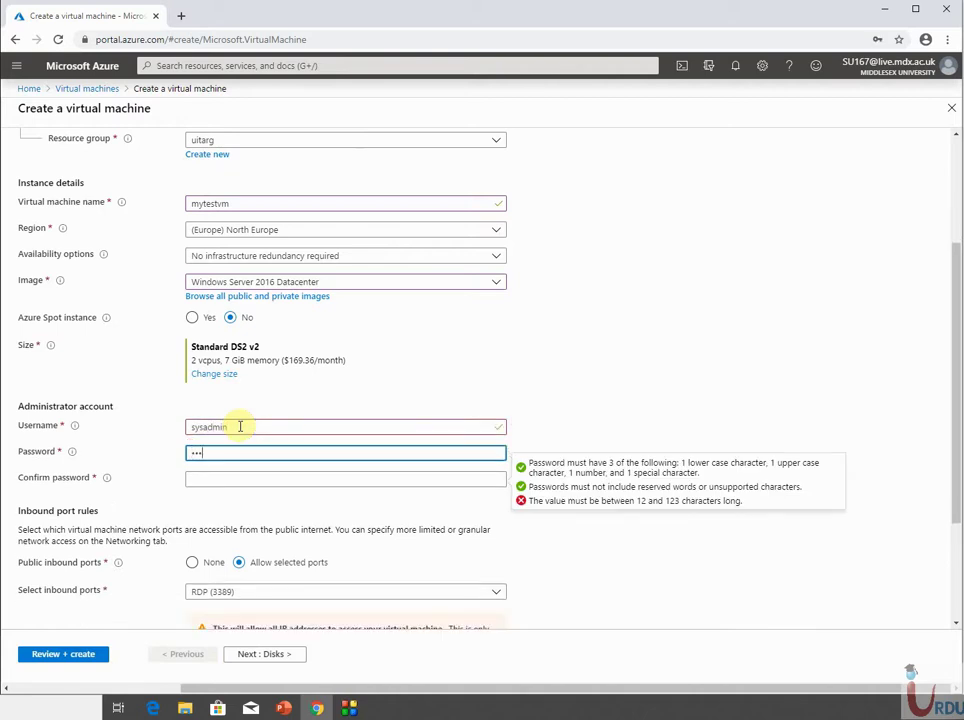
{"action": "type", "text": "*"}
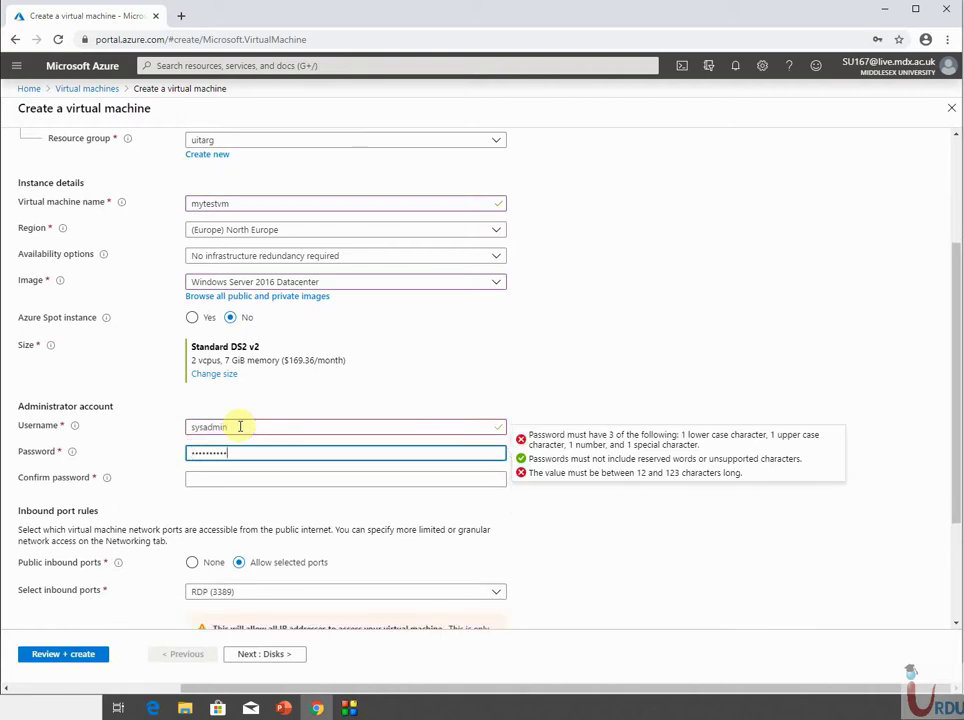
{"action": "type", "text": "*"}
{"action": "key", "text": "Tab"}
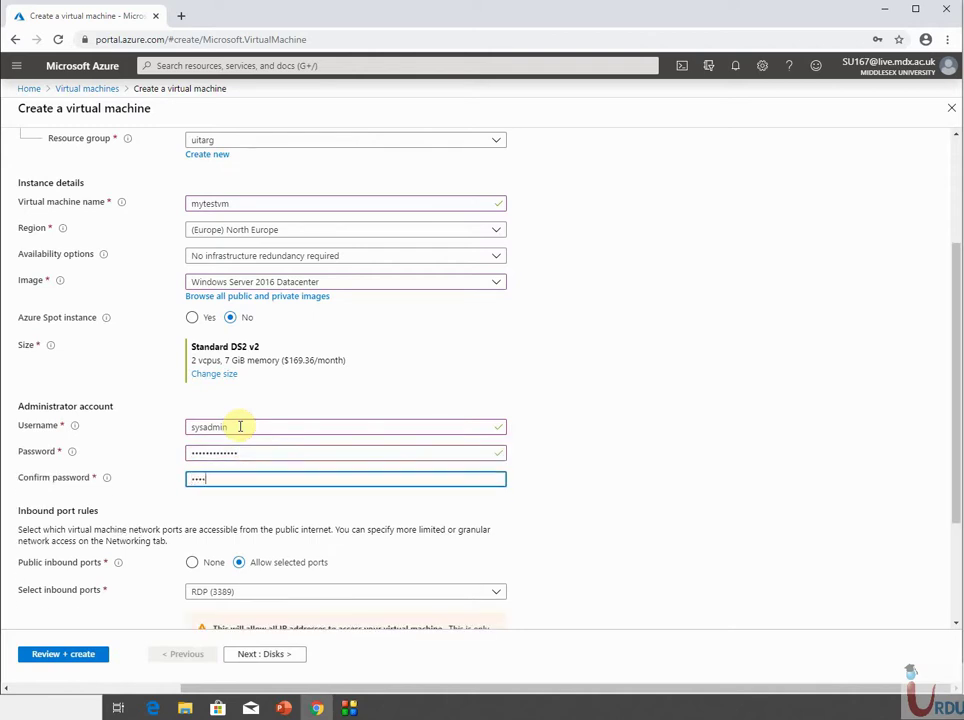
{"action": "type", "text": "***********"}
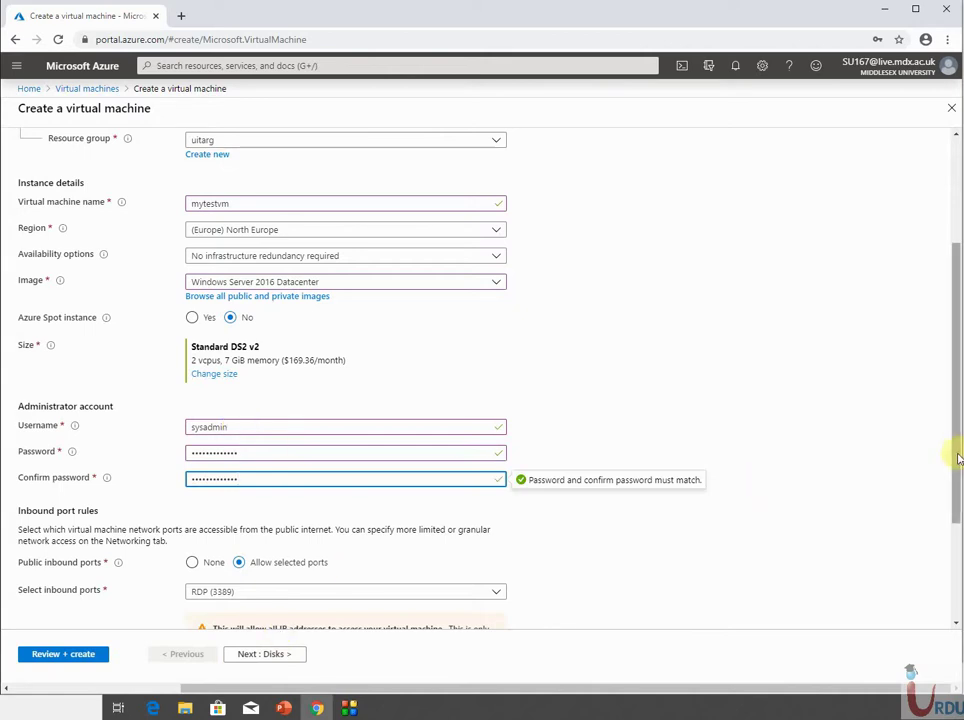
Continue to the disk settings, decline saving the password in the browser, and set the OS disk type to Standard SSD
{"action": "left_click_drag", "start_coordinate": [953, 456], "coordinate": [949, 523]}
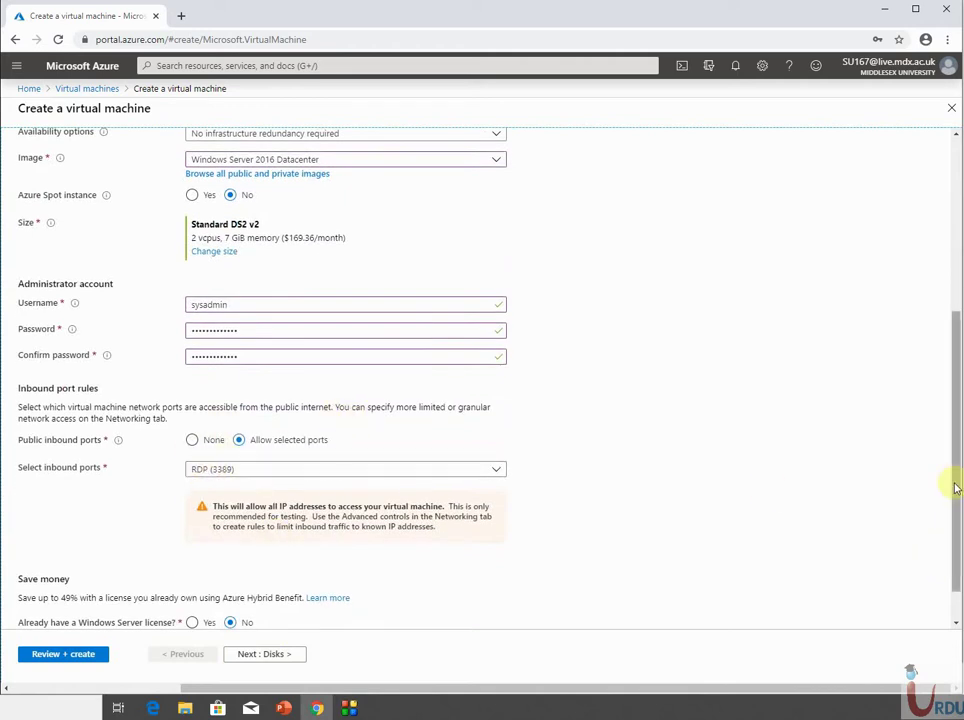
{"action": "left_click_drag", "start_coordinate": [953, 482], "coordinate": [949, 551]}
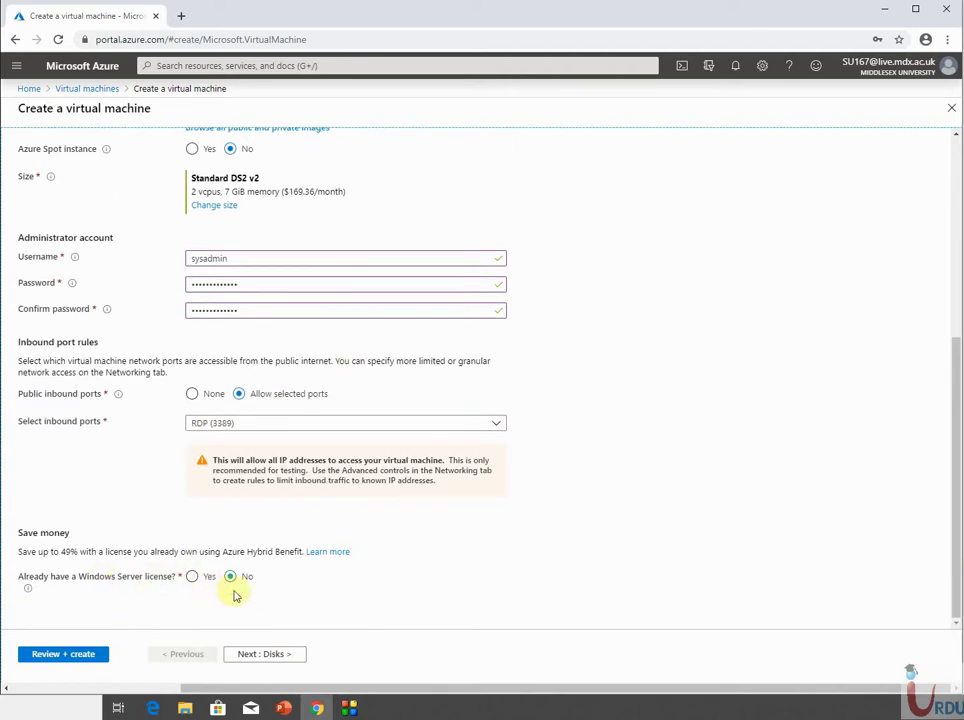
{"action": "left_click", "coordinate": [262, 654]}
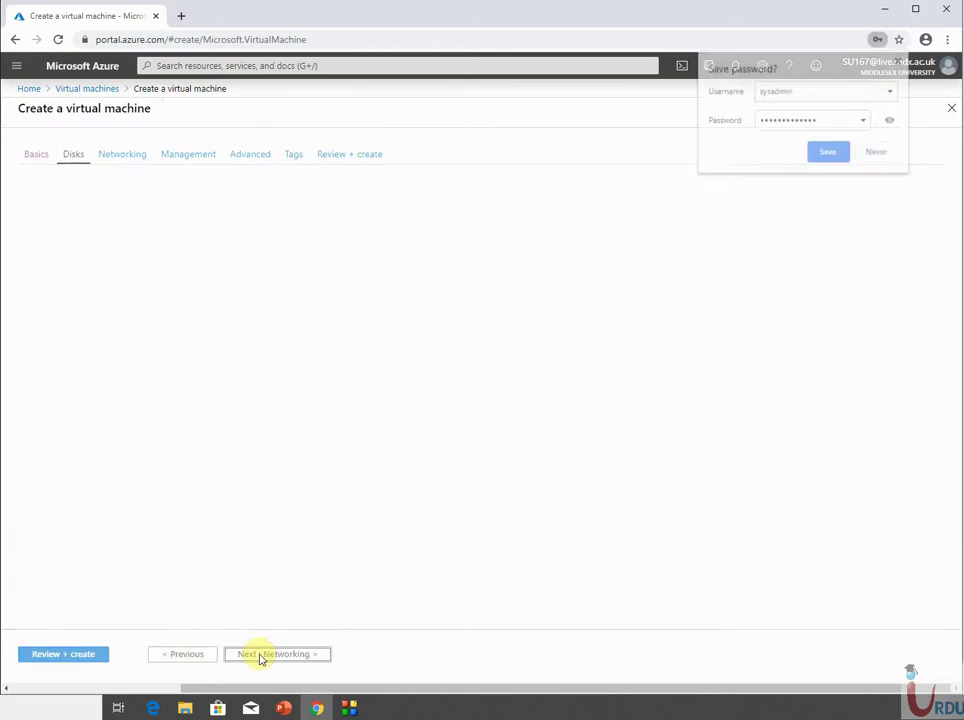
{"action": "left_click", "coordinate": [877, 153]}
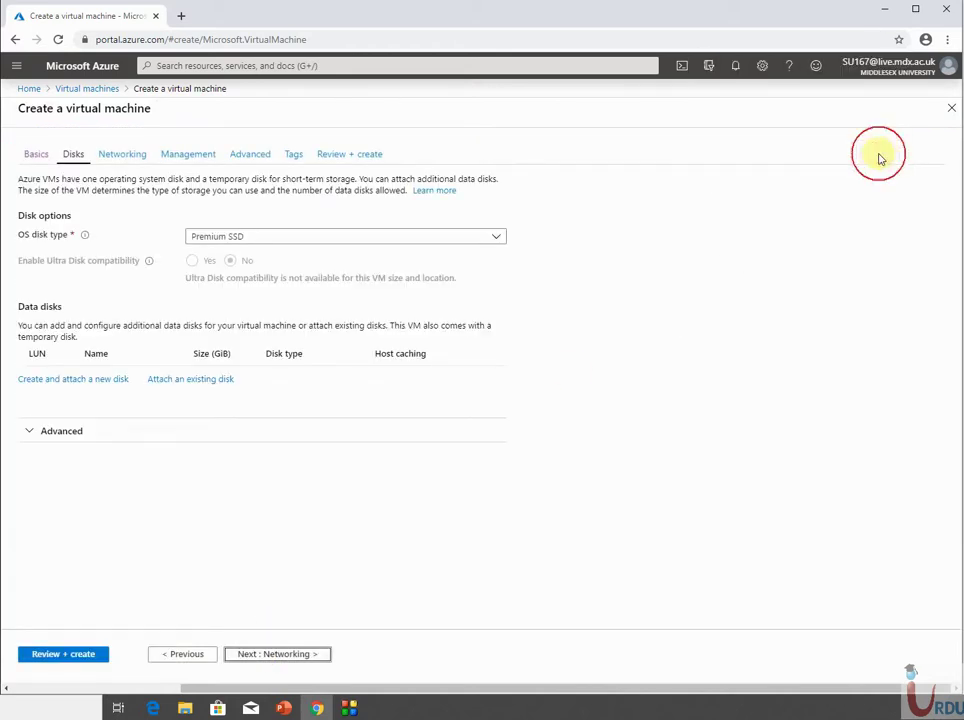
{"action": "left_click", "coordinate": [331, 240]}
{"action": "left_click", "coordinate": [280, 277]}
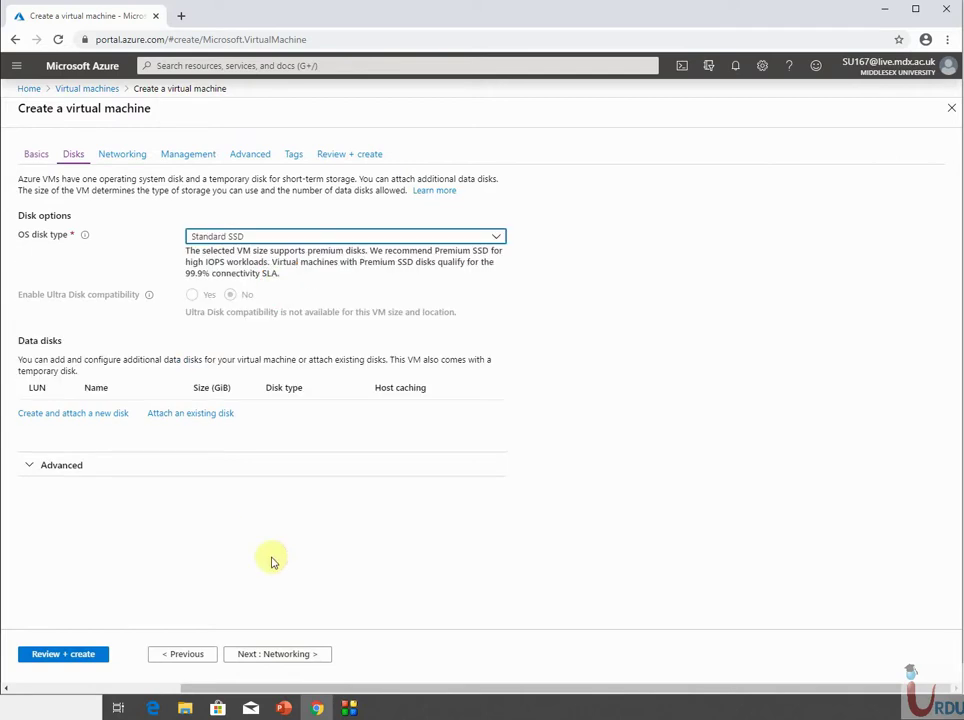
Accept the default networking settings and turn off boot diagnostics in the management settings
{"action": "left_click", "coordinate": [284, 655]}
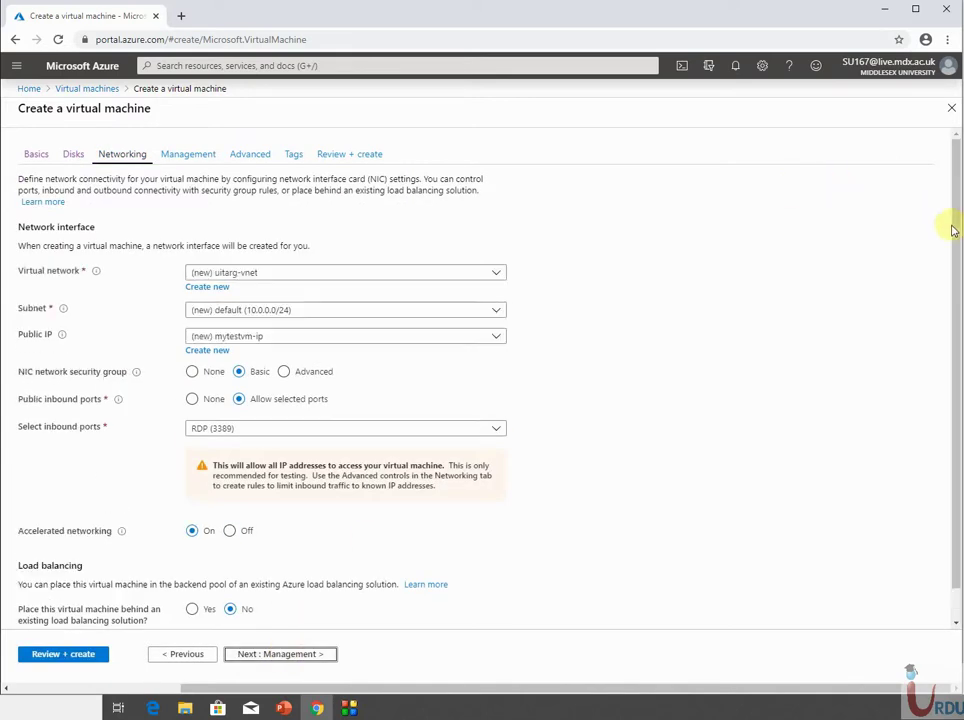
{"action": "left_click_drag", "start_coordinate": [953, 224], "coordinate": [954, 268]}
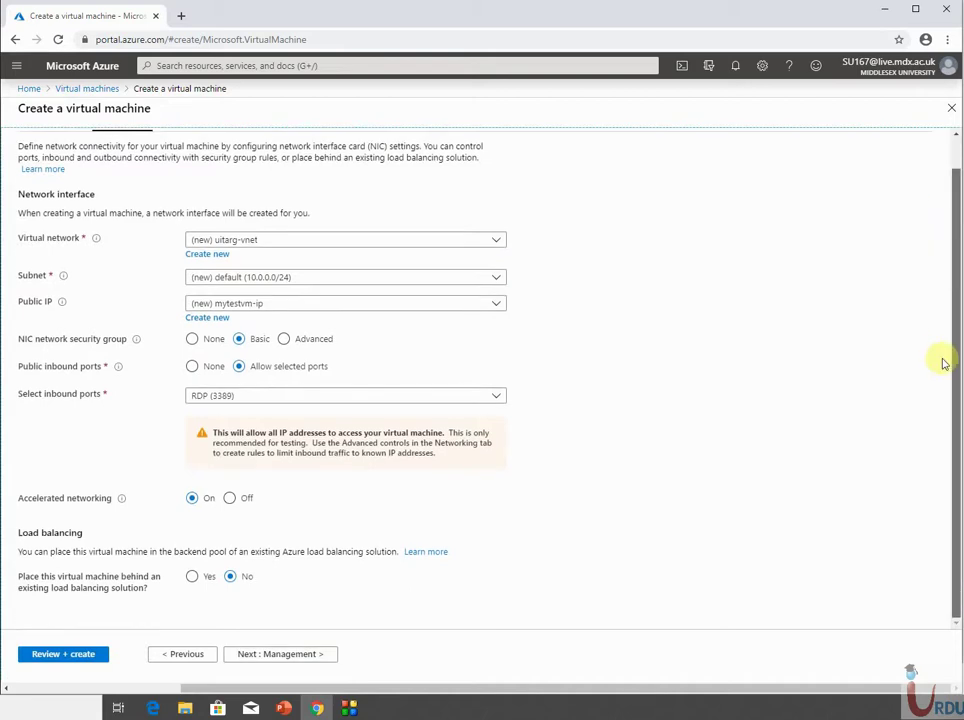
{"action": "left_click", "coordinate": [277, 655]}
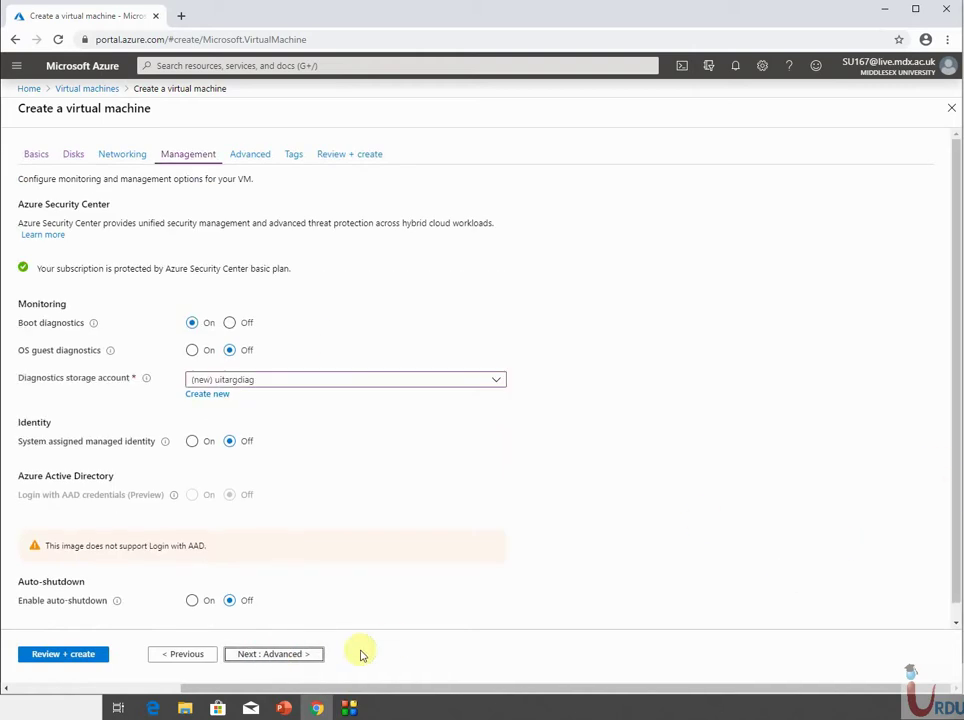
{"action": "left_click", "coordinate": [230, 322]}
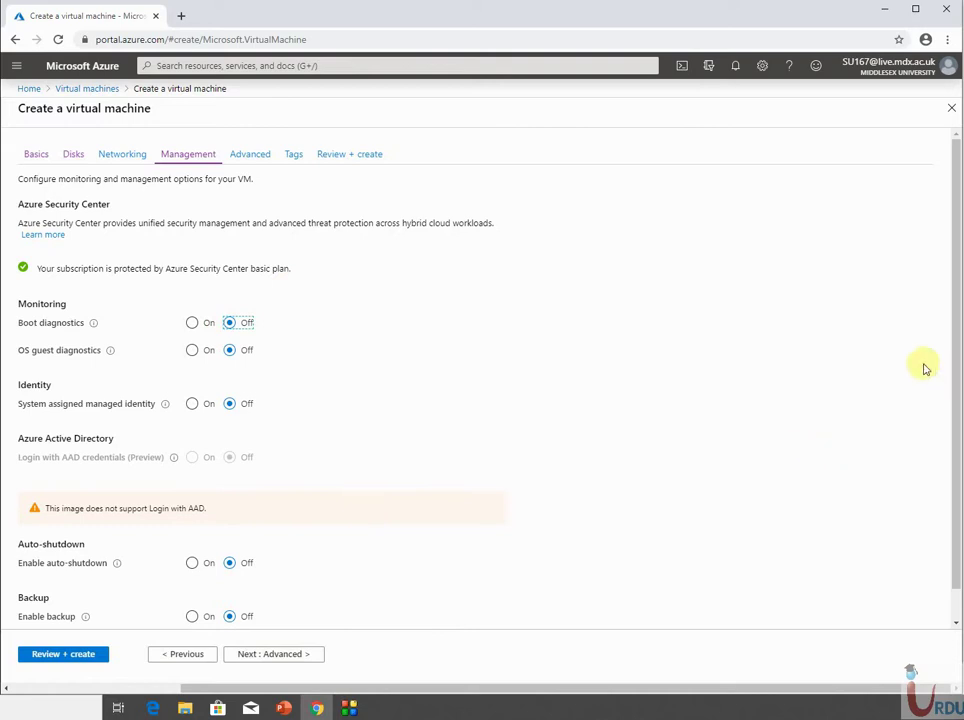
{"action": "left_click", "coordinate": [955, 385]}
{"action": "left_click_drag", "start_coordinate": [955, 385], "coordinate": [947, 456]}
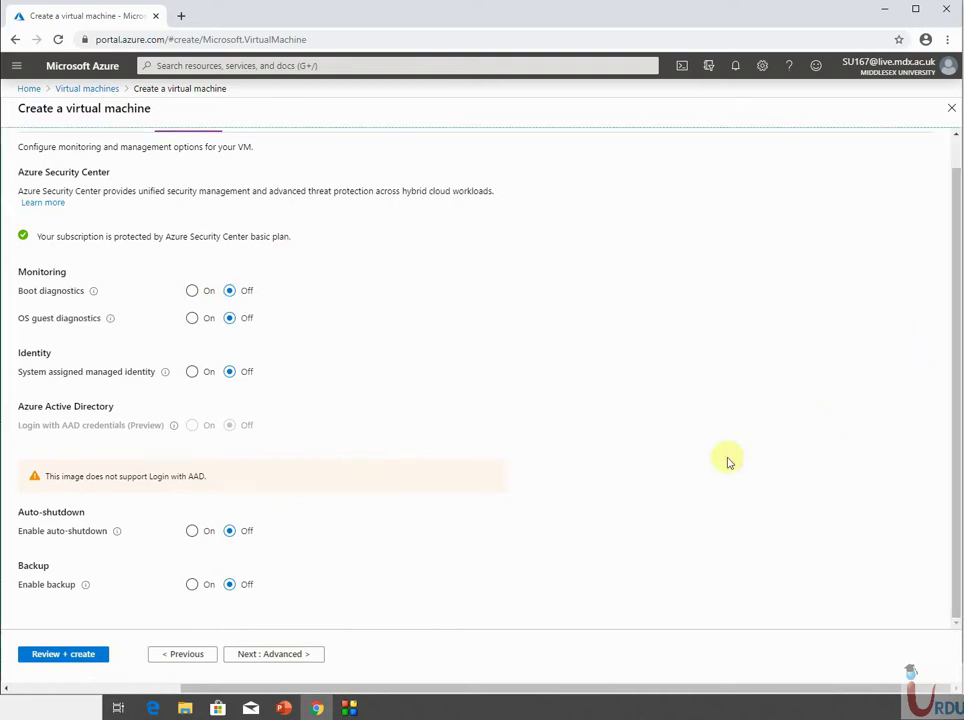
Keep the default advanced settings, add no tags, and create the virtual machine after the final review
{"action": "left_click", "coordinate": [281, 660]}
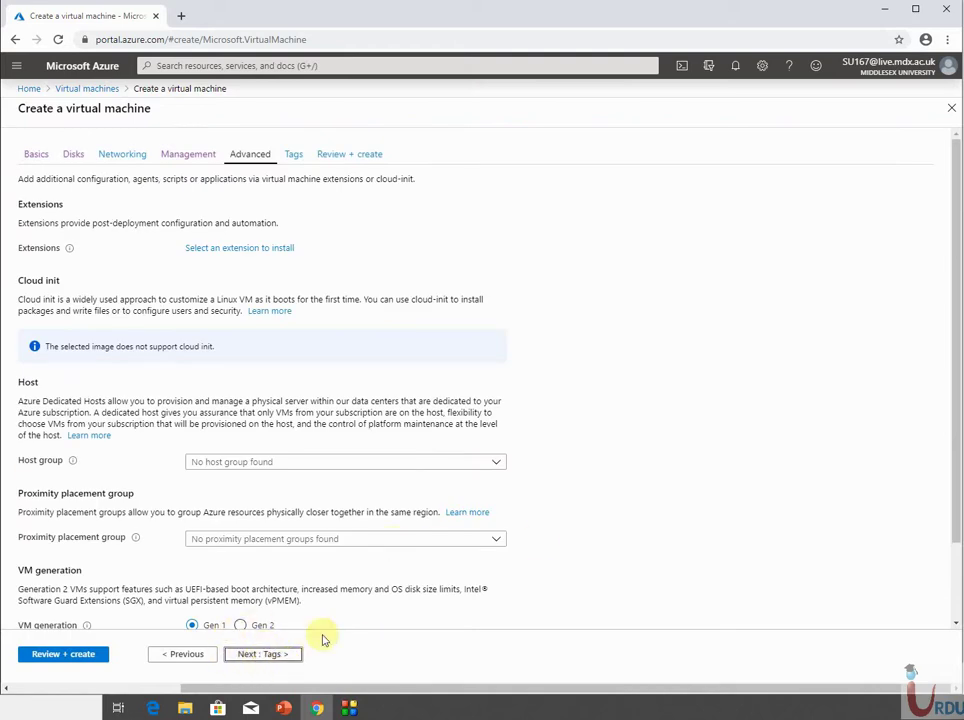
{"action": "left_click", "coordinate": [281, 660]}
{"action": "left_click", "coordinate": [303, 656]}
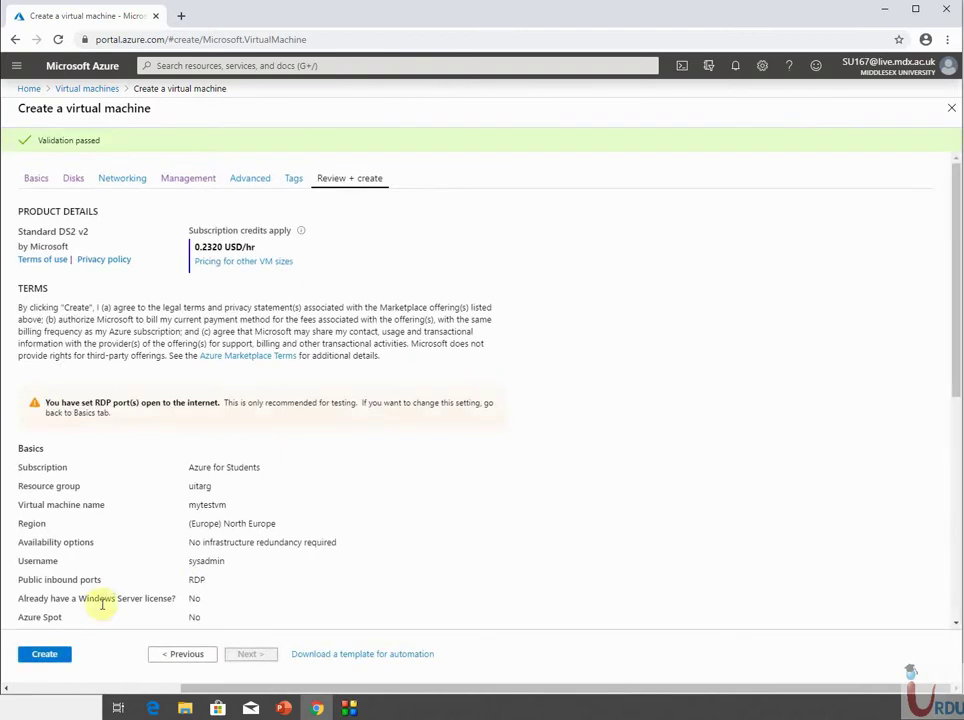
{"action": "left_click", "coordinate": [46, 656]}
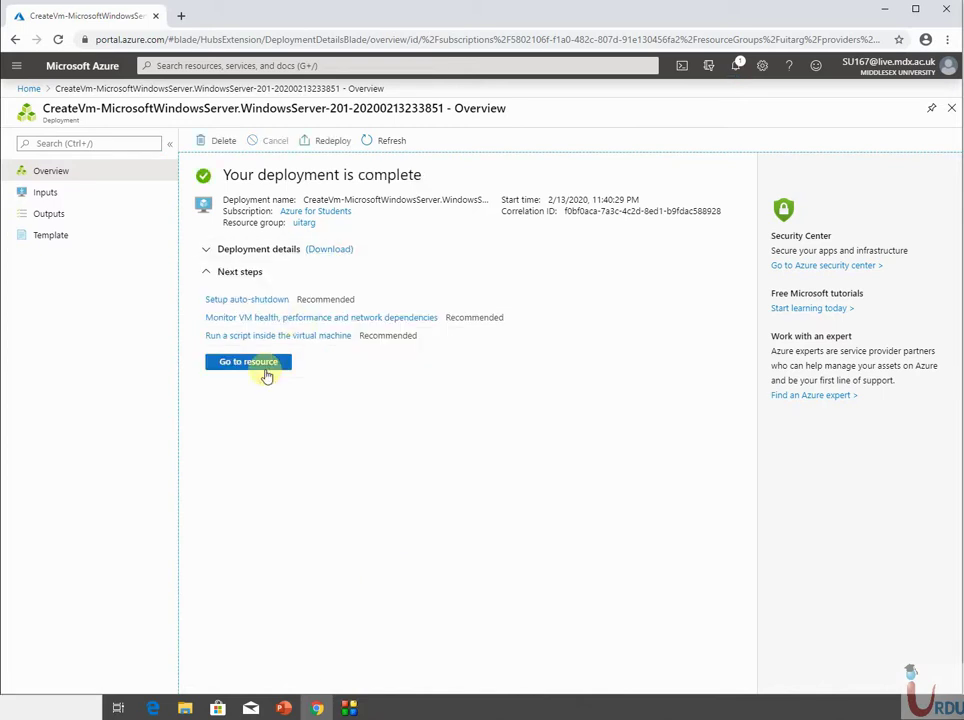
Open the deployed mytestvm resource and start a Remote Desktop connection to its public IP address, 40.115.100.216
{"action": "left_click", "coordinate": [266, 375]}
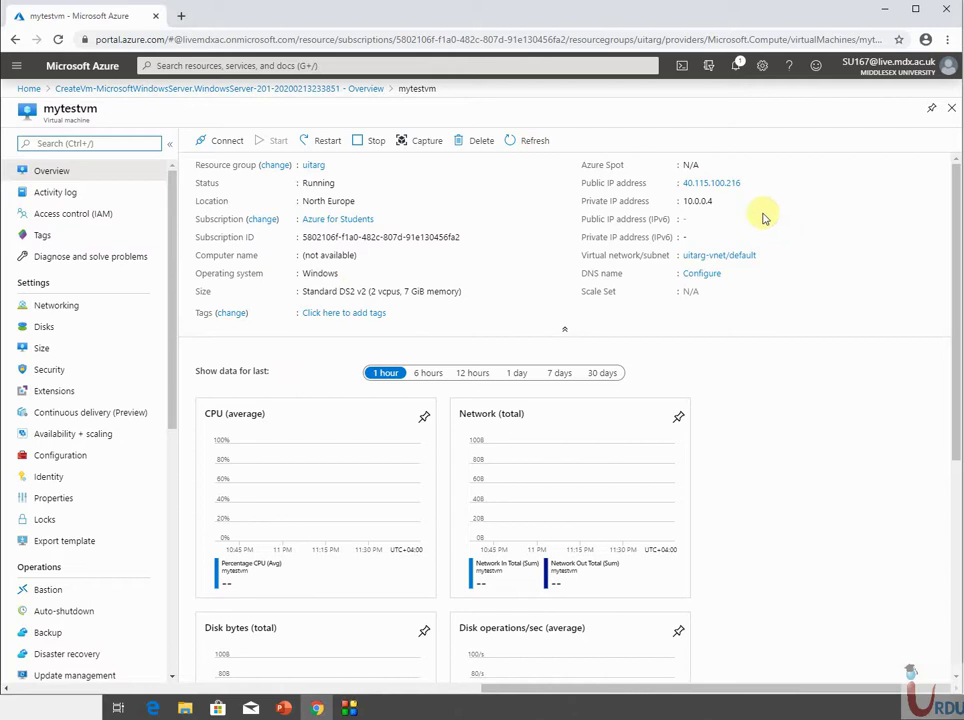
{"action": "left_click", "coordinate": [750, 184]}
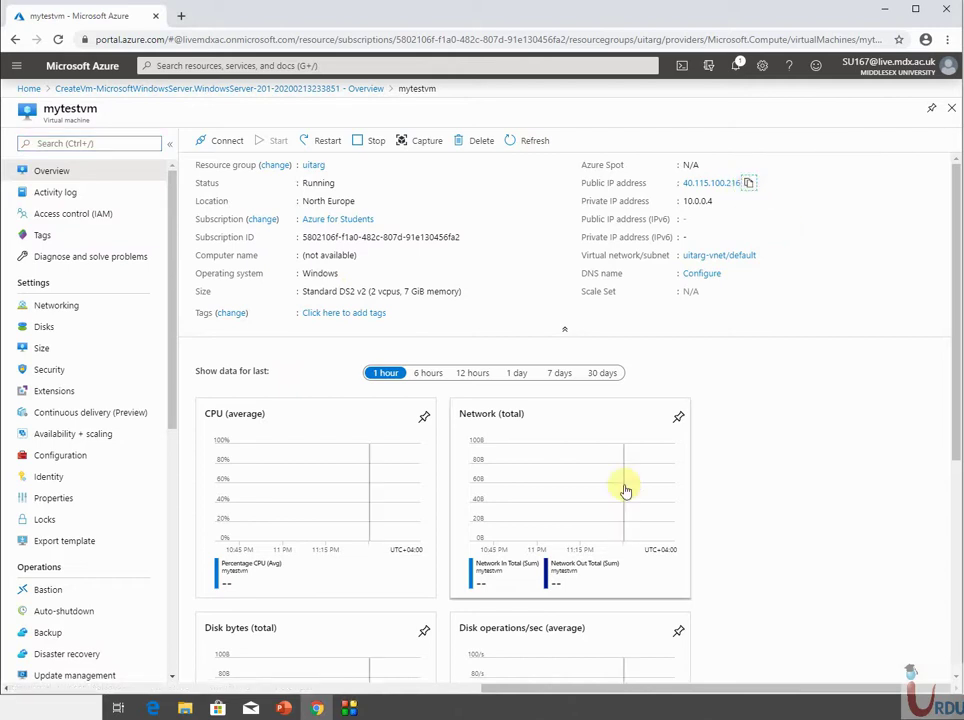
{"action": "key", "text": "super+r"}
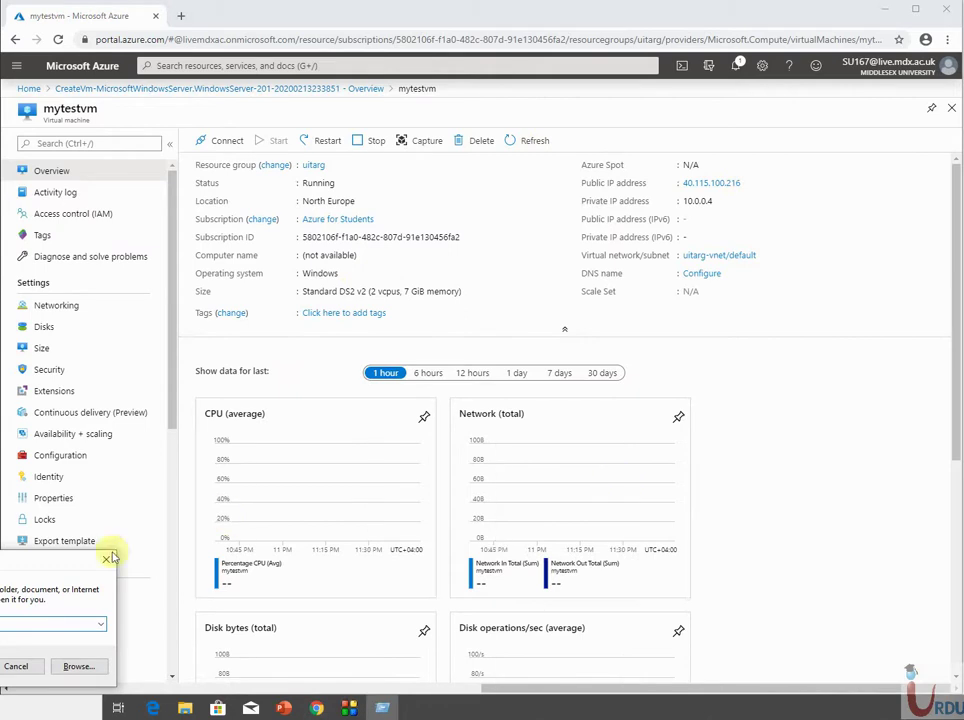
{"action": "key", "text": "Return"}
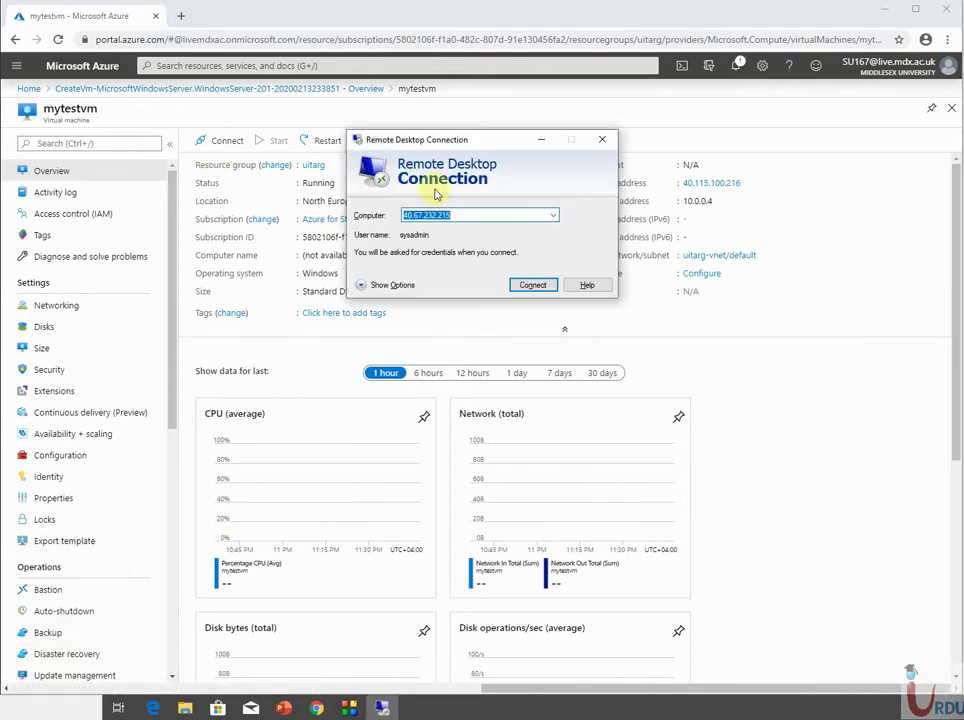
{"action": "key", "text": "BackSpace"}
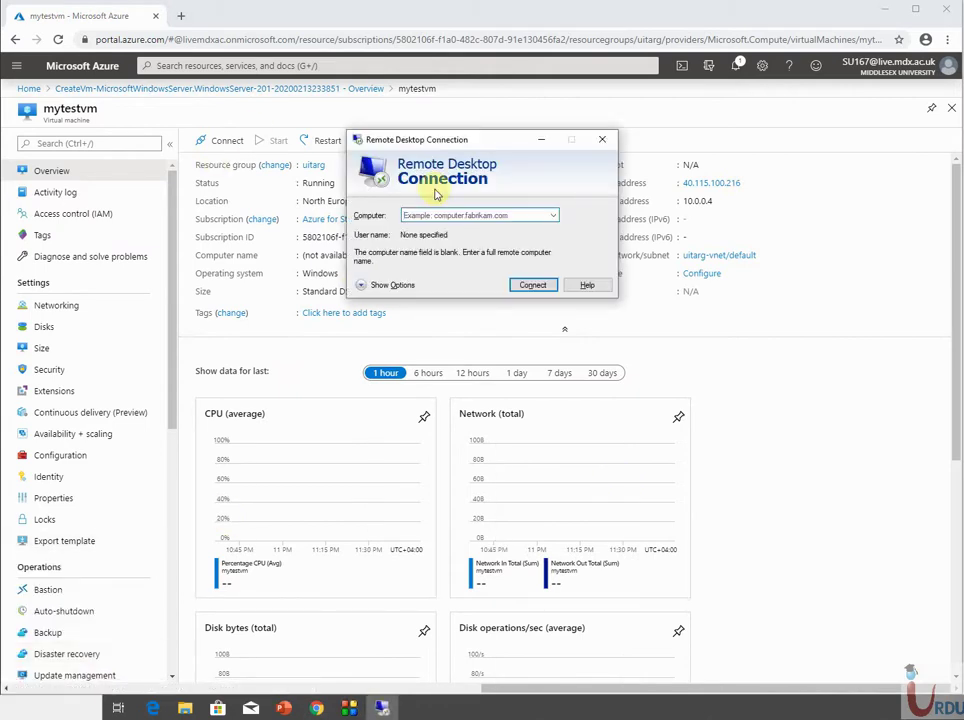
{"action": "left_click", "coordinate": [748, 183]}
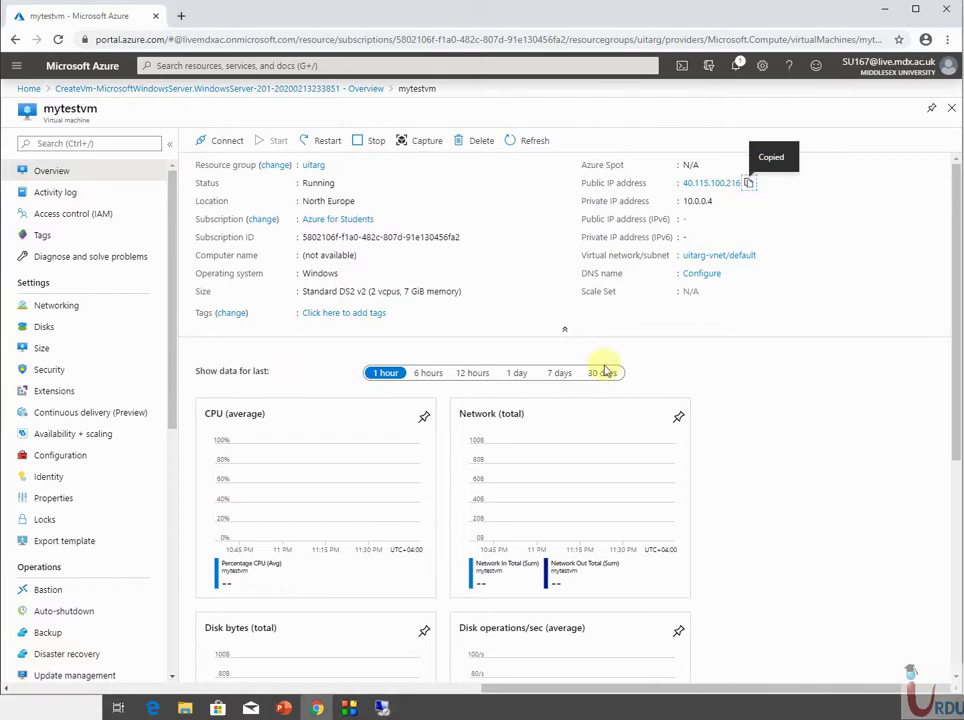
{"action": "left_click", "coordinate": [382, 706]}
{"action": "key", "text": "ctrl+v"}
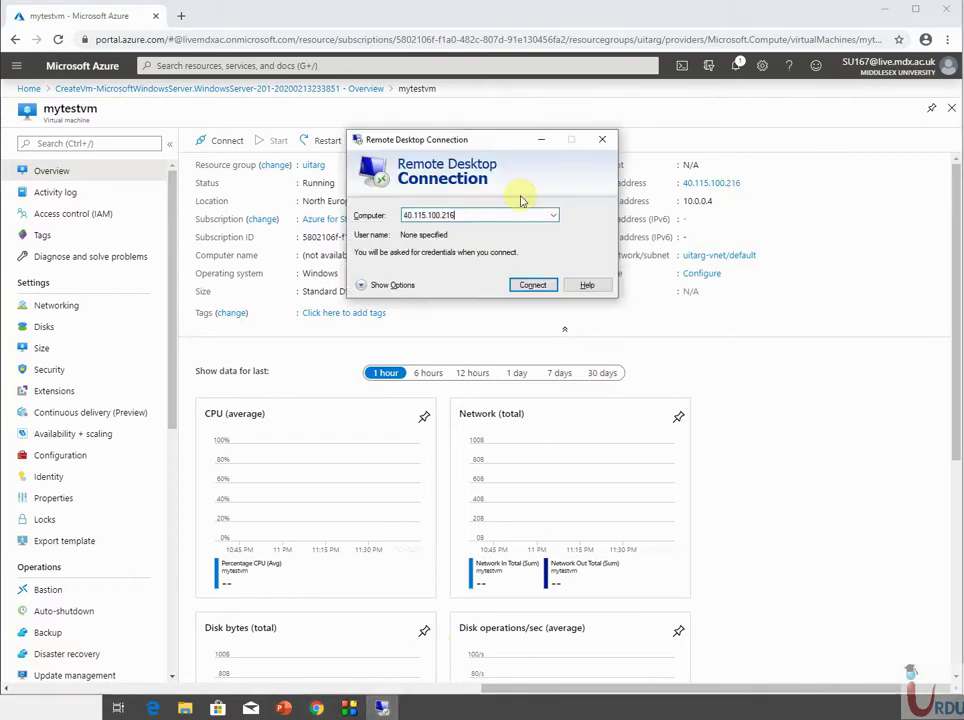
{"action": "key", "text": "Return"}
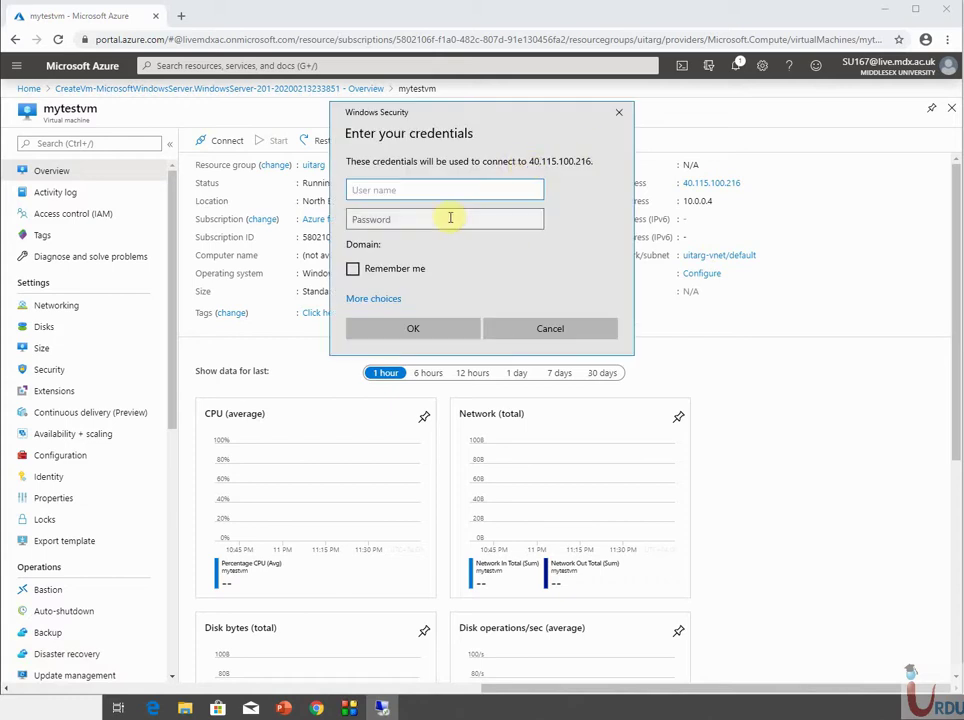
Sign in as sysadmin with the account password and connect despite the certificate errors
{"action": "type", "text": "sysadmin"}
{"action": "left_click", "coordinate": [450, 218]}
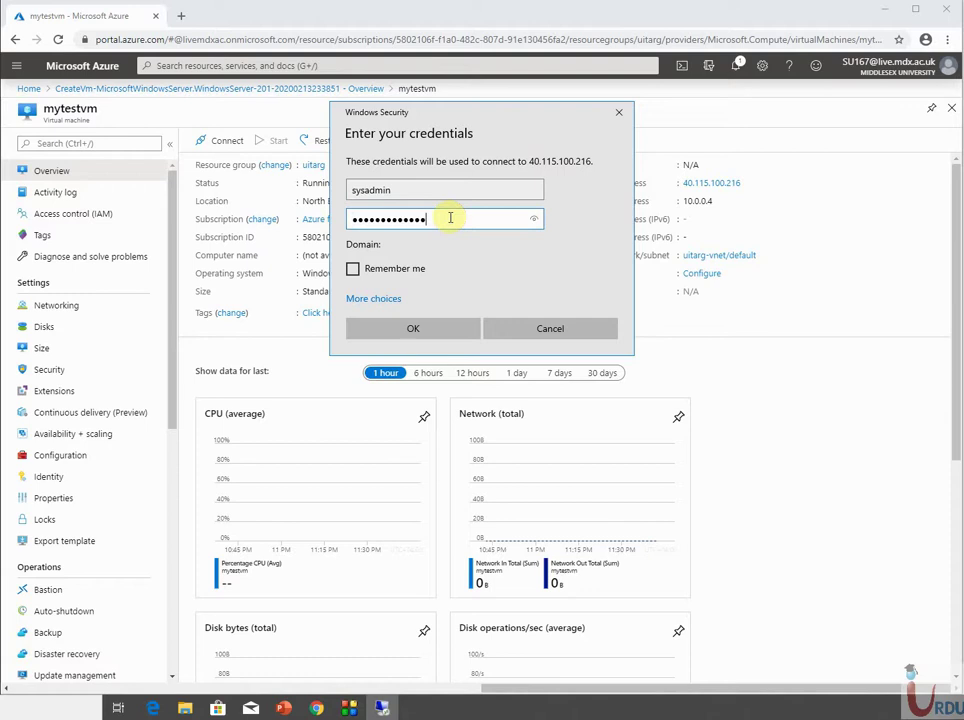
{"action": "key", "text": "Return"}
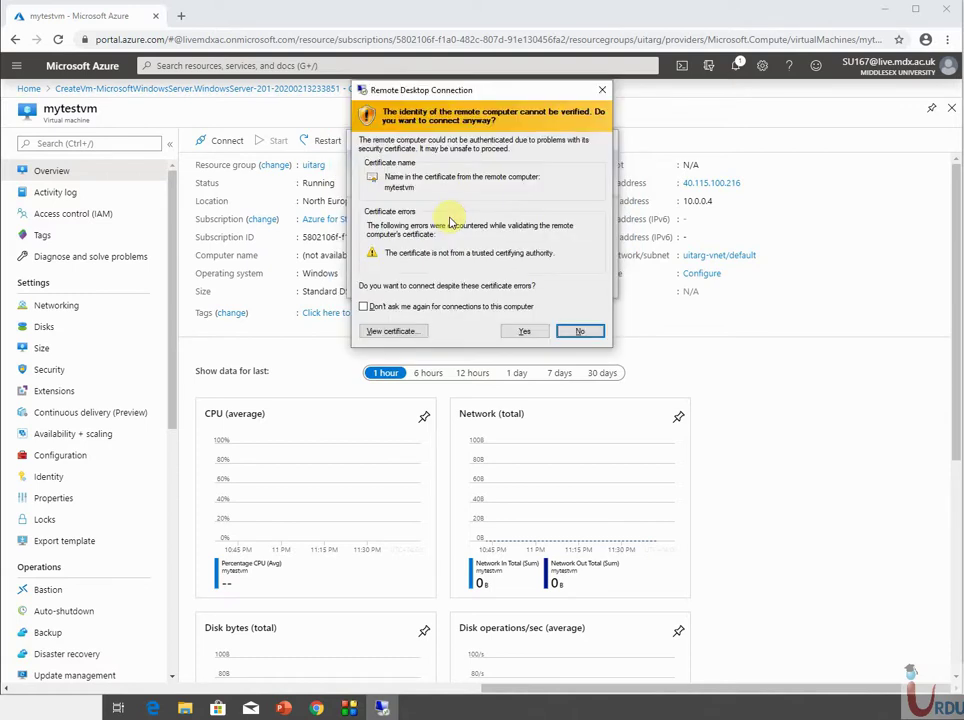
{"action": "left_click", "coordinate": [518, 330]}
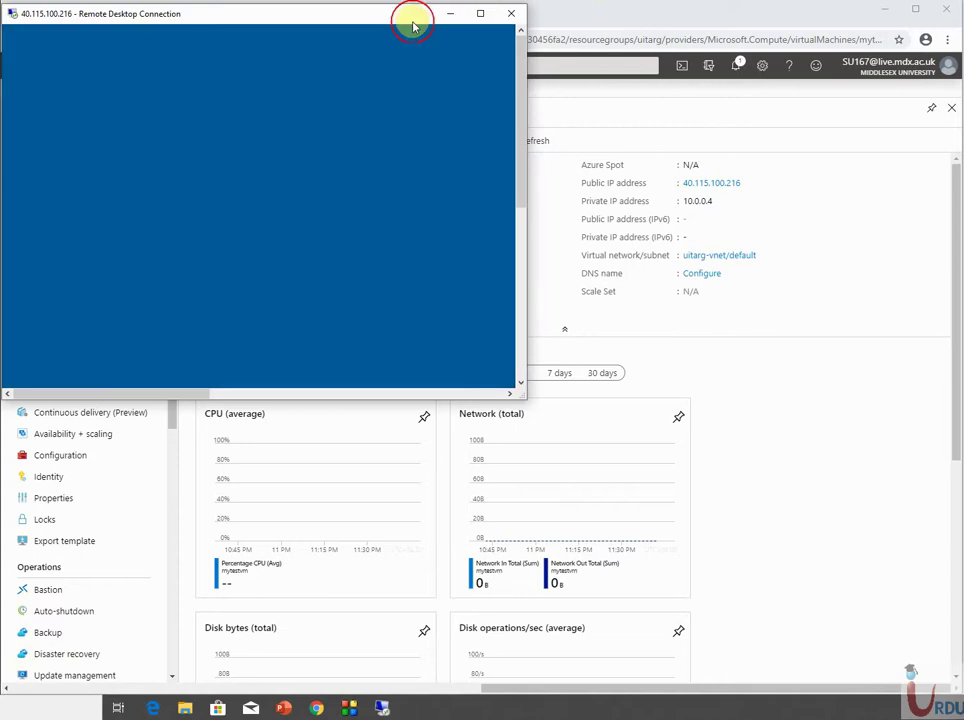
Enlarge the remote desktop window to fill most of the screen and look over the server's Start menu
{"action": "mouse_move", "coordinate": [413, 25]}
{"action": "left_mouse_down"}
{"action": "mouse_move", "coordinate": [445, 28]}
{"action": "mouse_move", "coordinate": [409, 22]}
{"action": "left_mouse_up"}
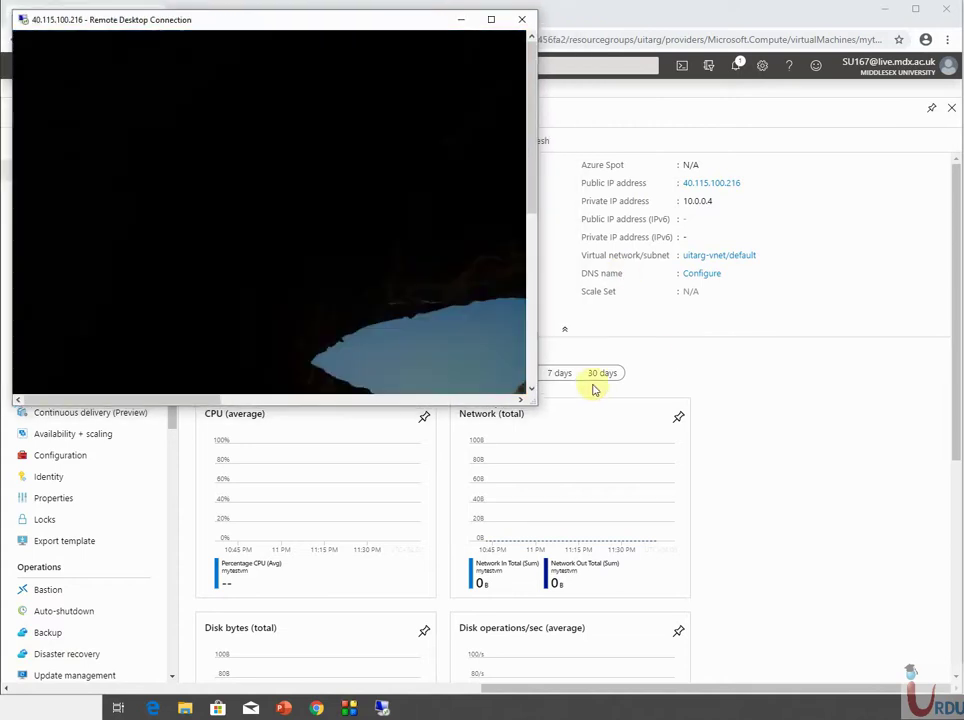
{"action": "left_click_drag", "start_coordinate": [535, 400], "coordinate": [944, 676]}
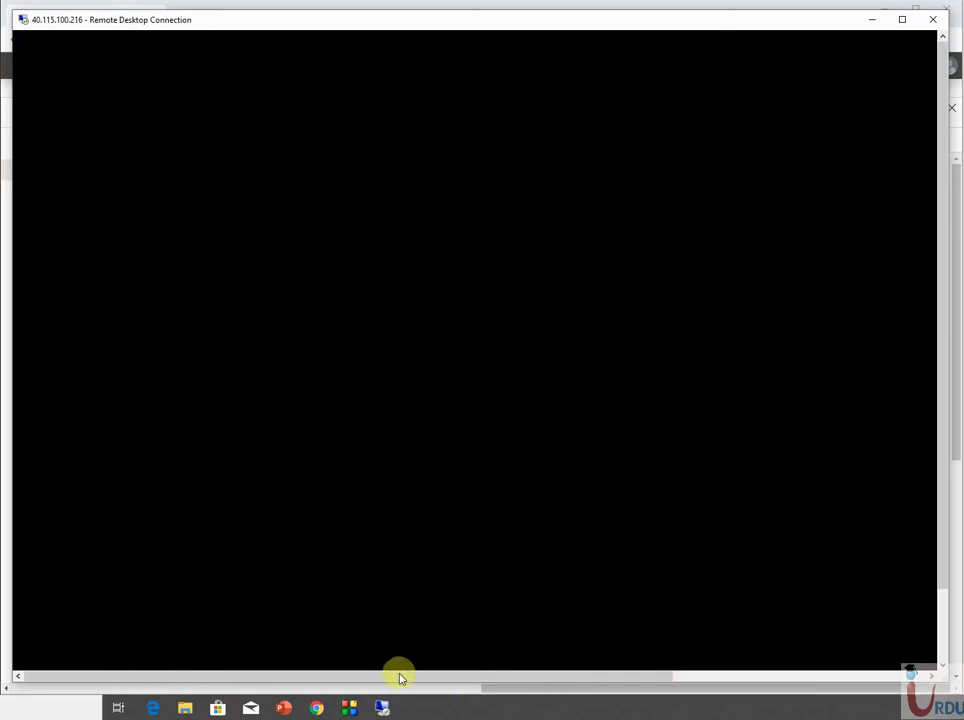
{"action": "left_click_drag", "start_coordinate": [399, 678], "coordinate": [551, 665]}
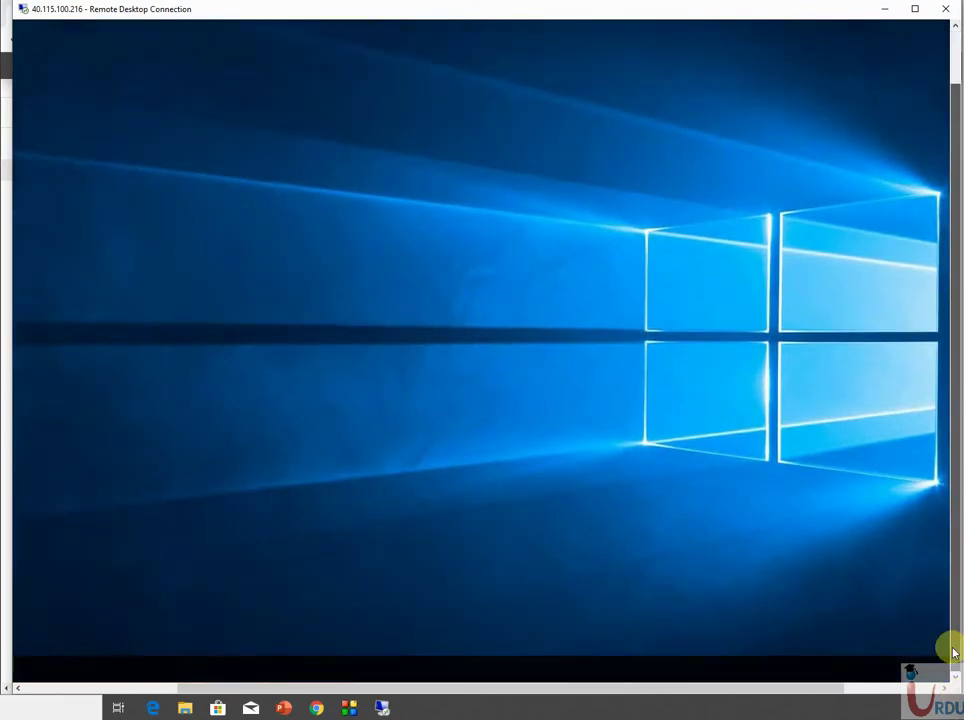
{"action": "left_click_drag", "start_coordinate": [834, 692], "coordinate": [655, 680]}
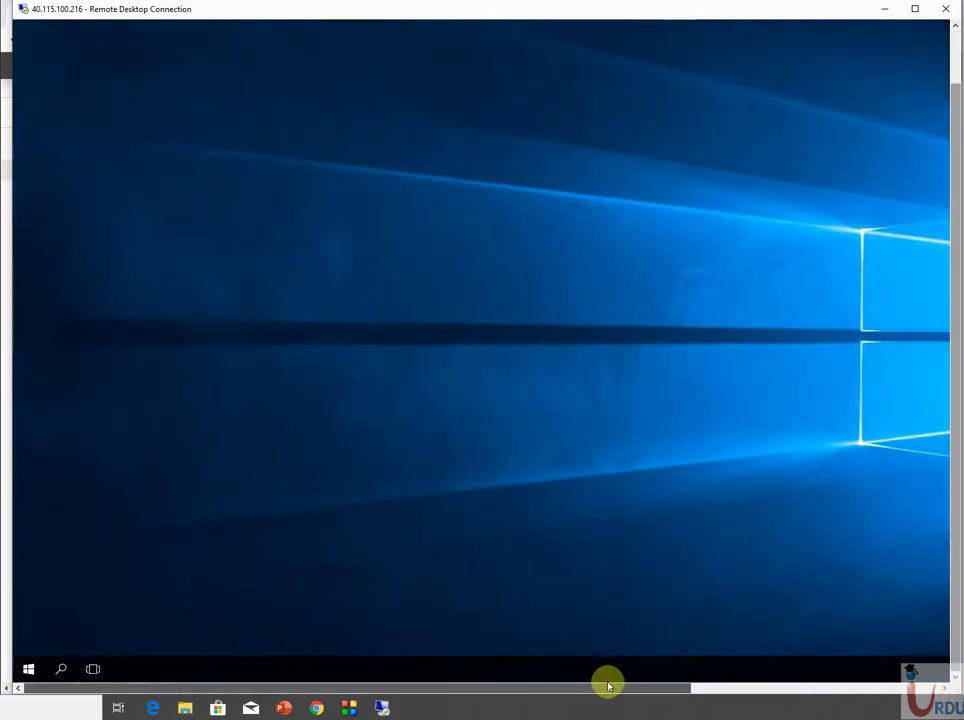
{"action": "left_click", "coordinate": [30, 670]}
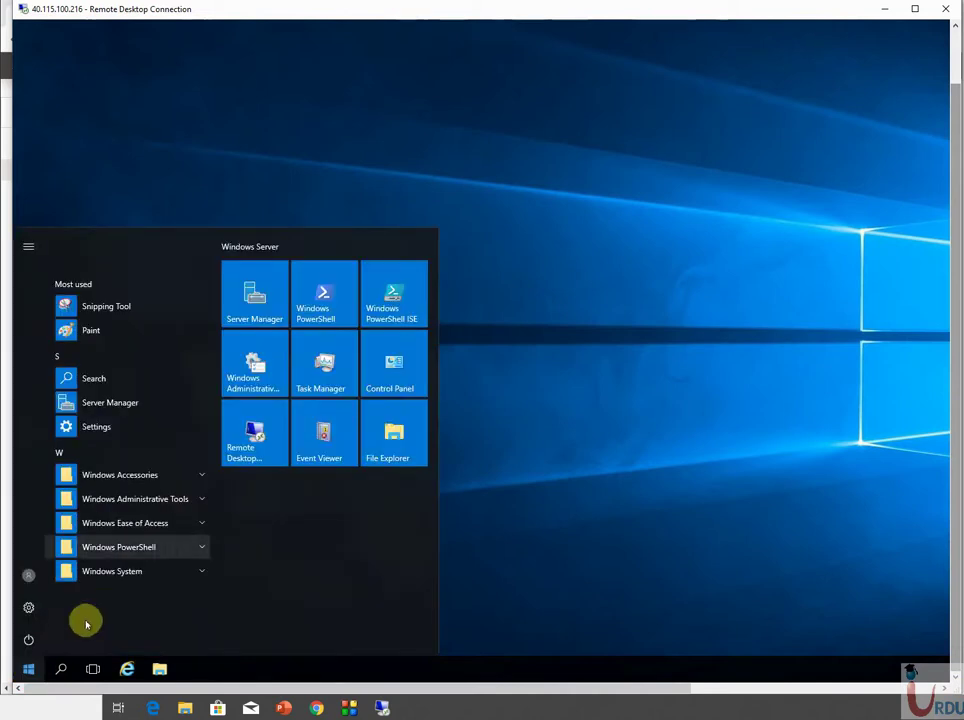
{"action": "left_click", "coordinate": [29, 665]}
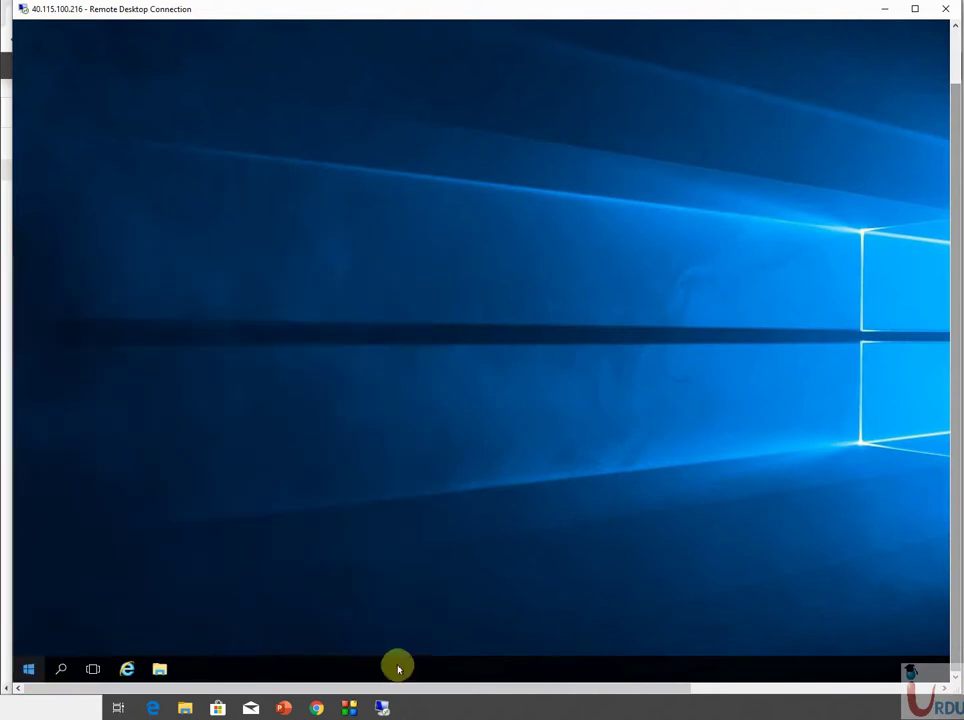
Return to the Azure portal, add a data disk entry at LUN 0 to mytestvm, and begin creating a managed disk for it
{"action": "left_click", "coordinate": [884, 9]}
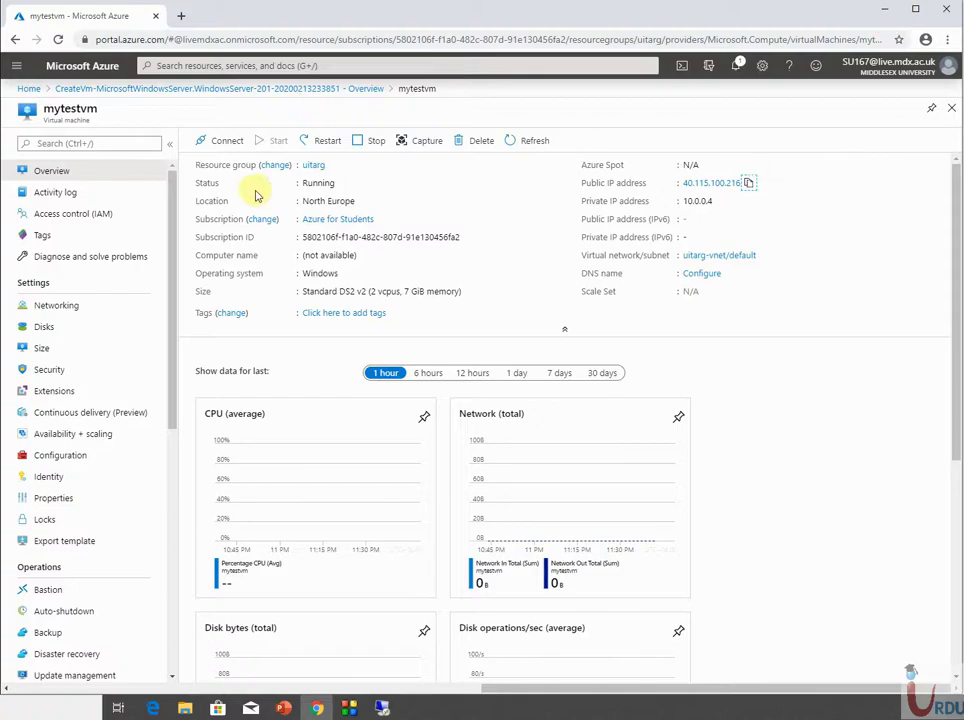
{"action": "left_click", "coordinate": [93, 329]}
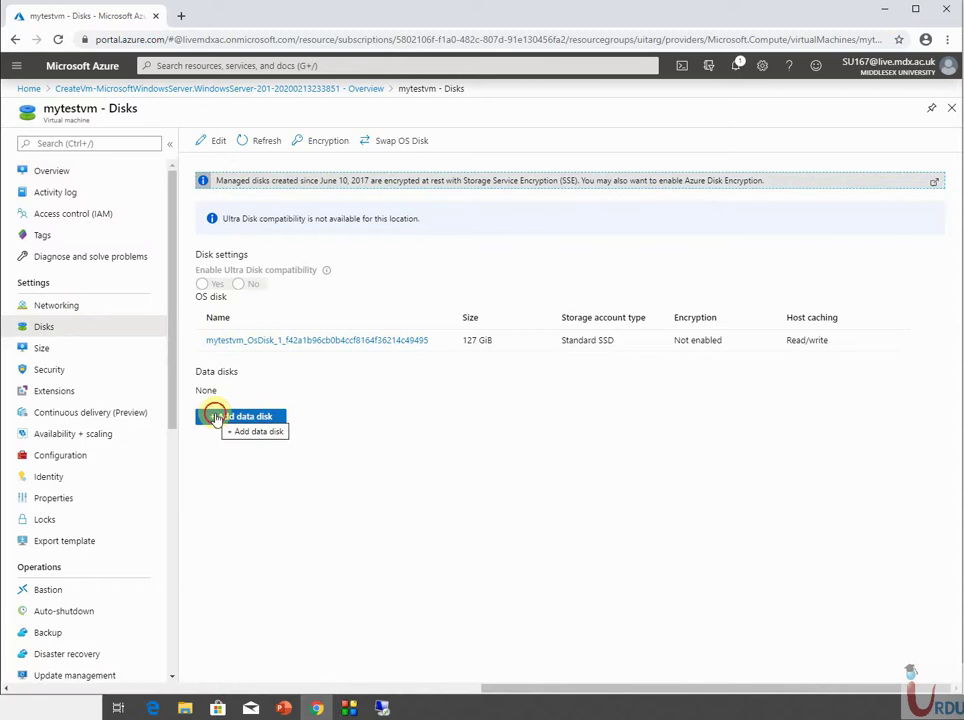
{"action": "left_click", "coordinate": [215, 416]}
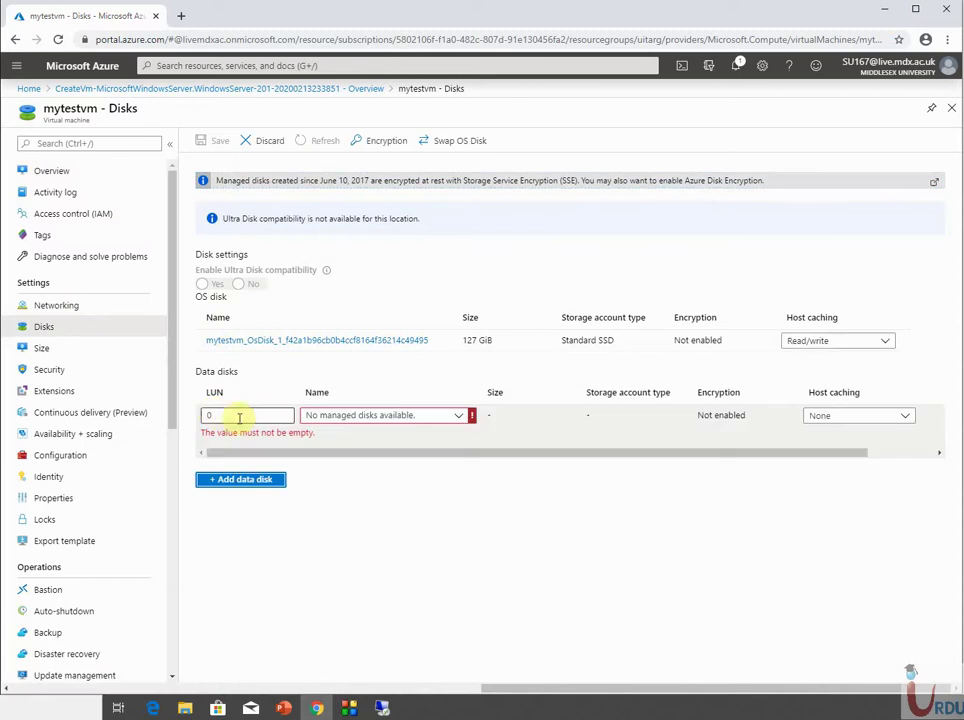
{"action": "left_click", "coordinate": [237, 416]}
{"action": "left_click", "coordinate": [399, 415]}
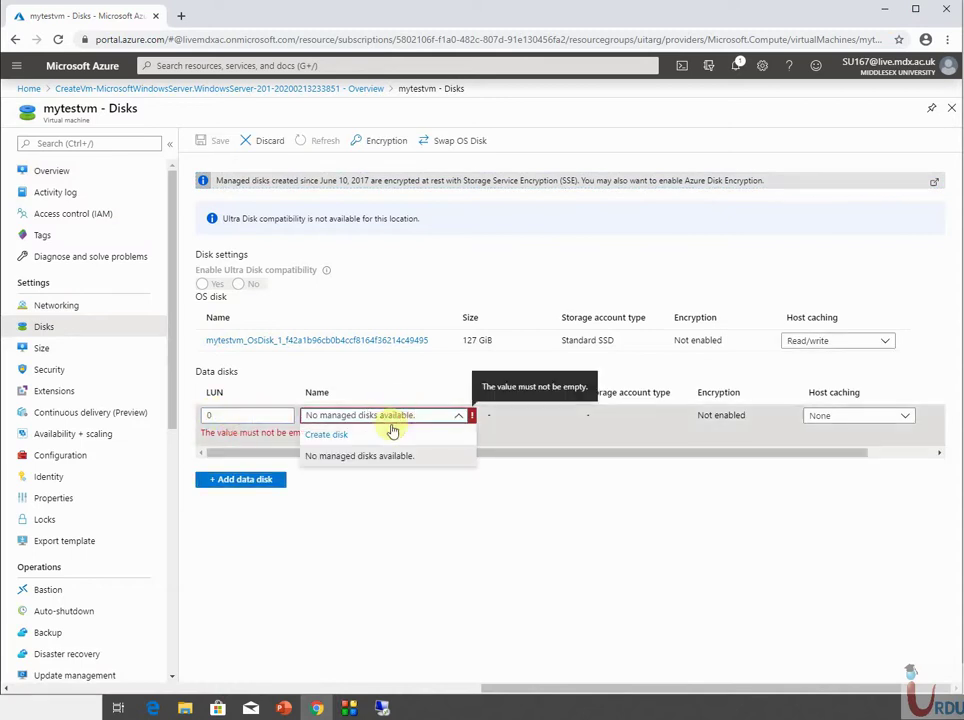
{"action": "left_click", "coordinate": [385, 432]}
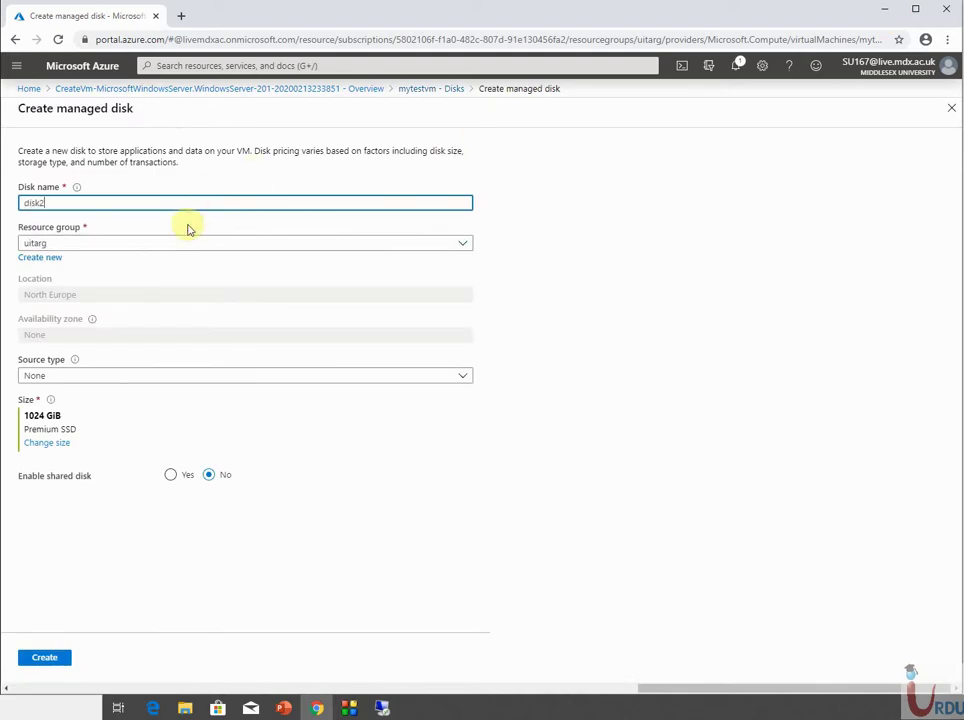
Create the managed disk as disk2 with source type None and a 32 GiB Premium SSD size
{"action": "type", "text": "disk2"}
{"action": "left_click", "coordinate": [116, 380]}
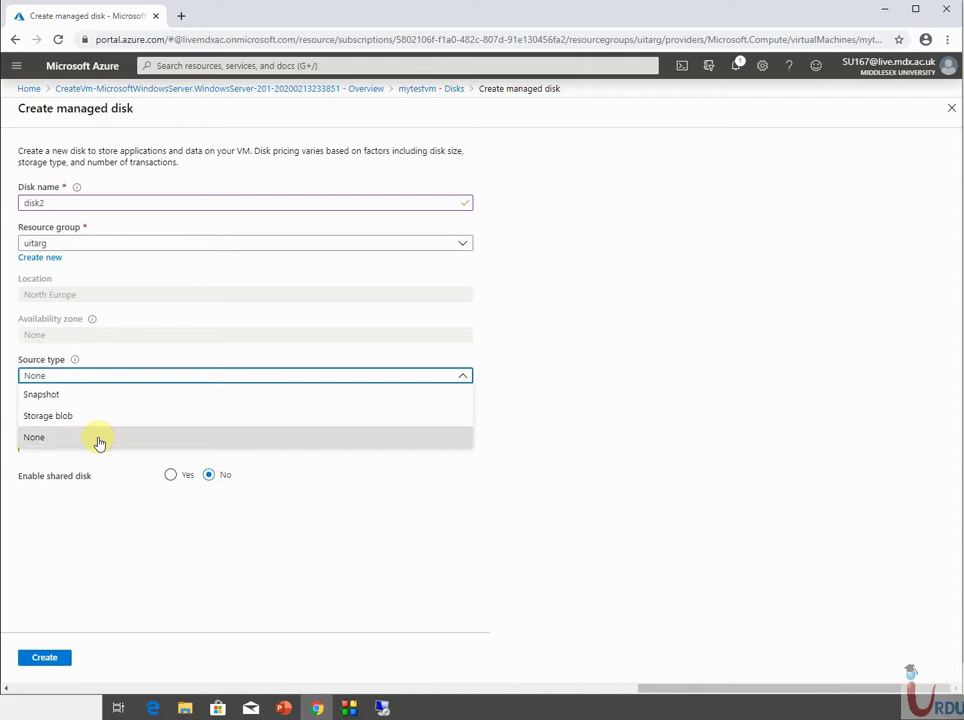
{"action": "left_click", "coordinate": [99, 441]}
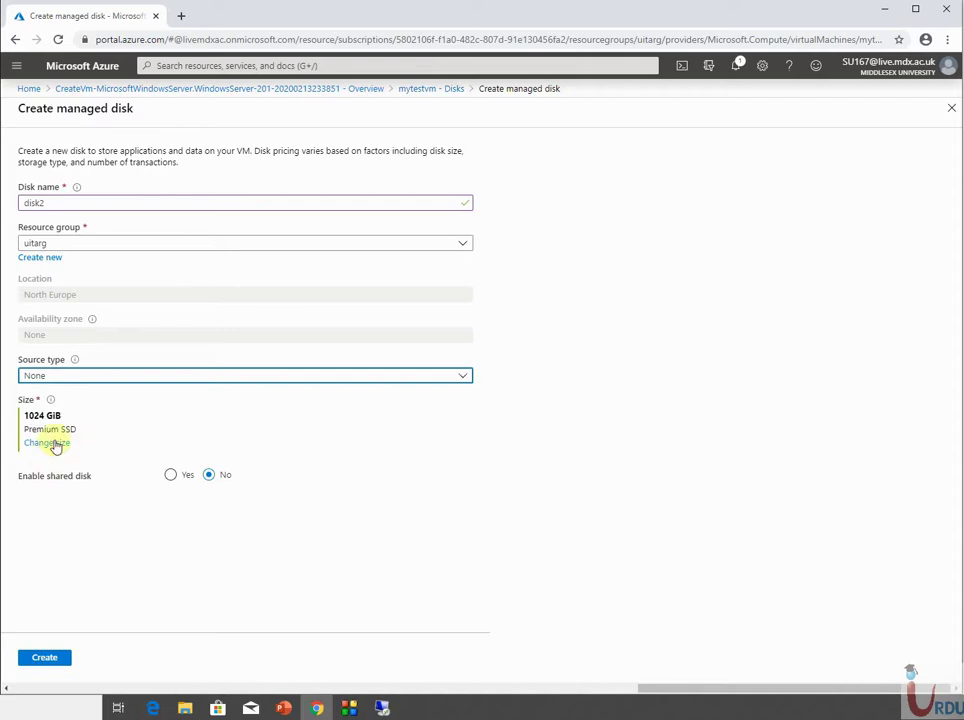
{"action": "left_click", "coordinate": [50, 443]}
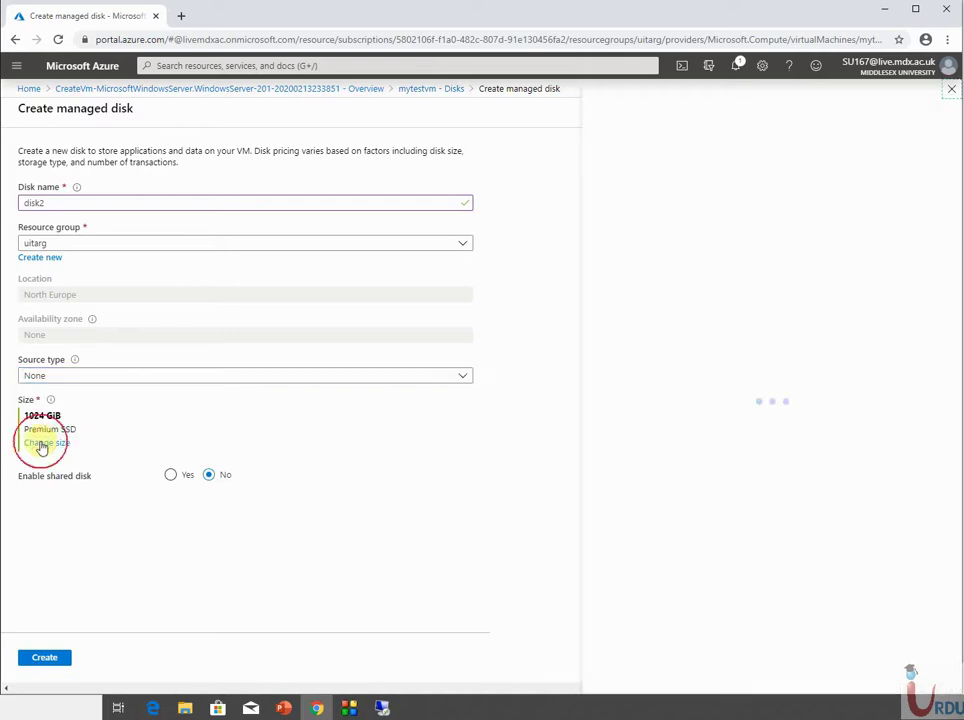
{"action": "left_click", "coordinate": [482, 219]}
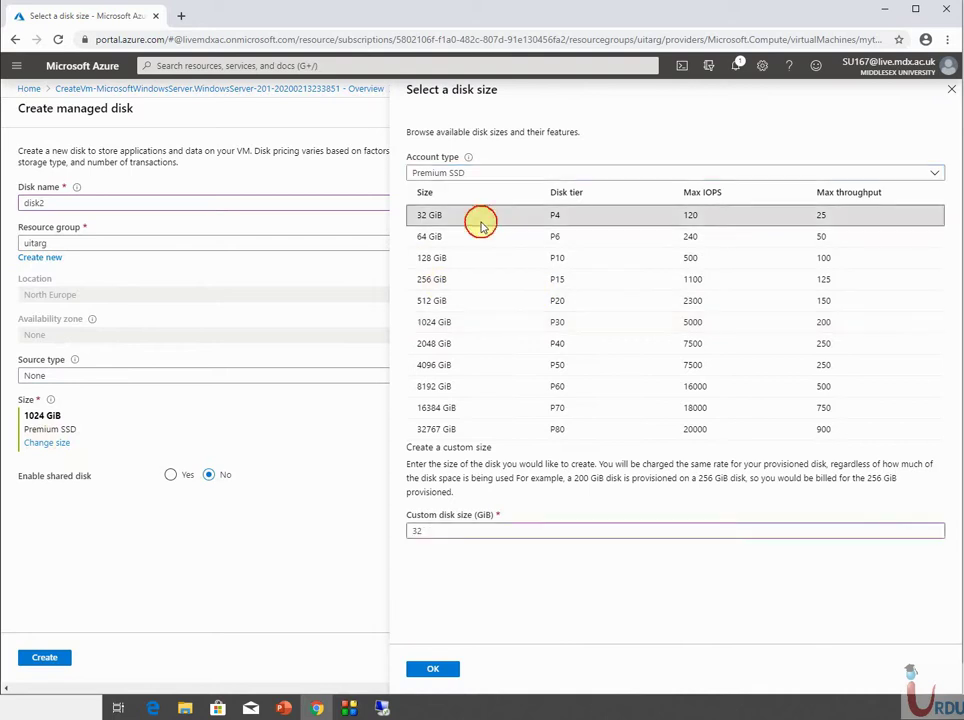
{"action": "left_click", "coordinate": [436, 665]}
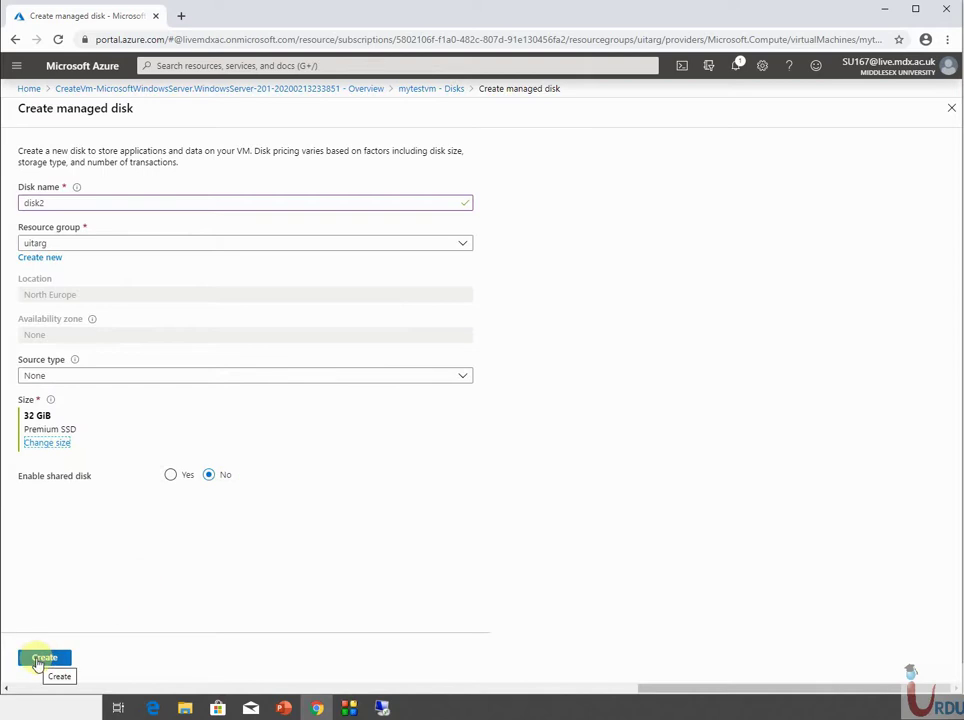
{"action": "left_click", "coordinate": [37, 664]}
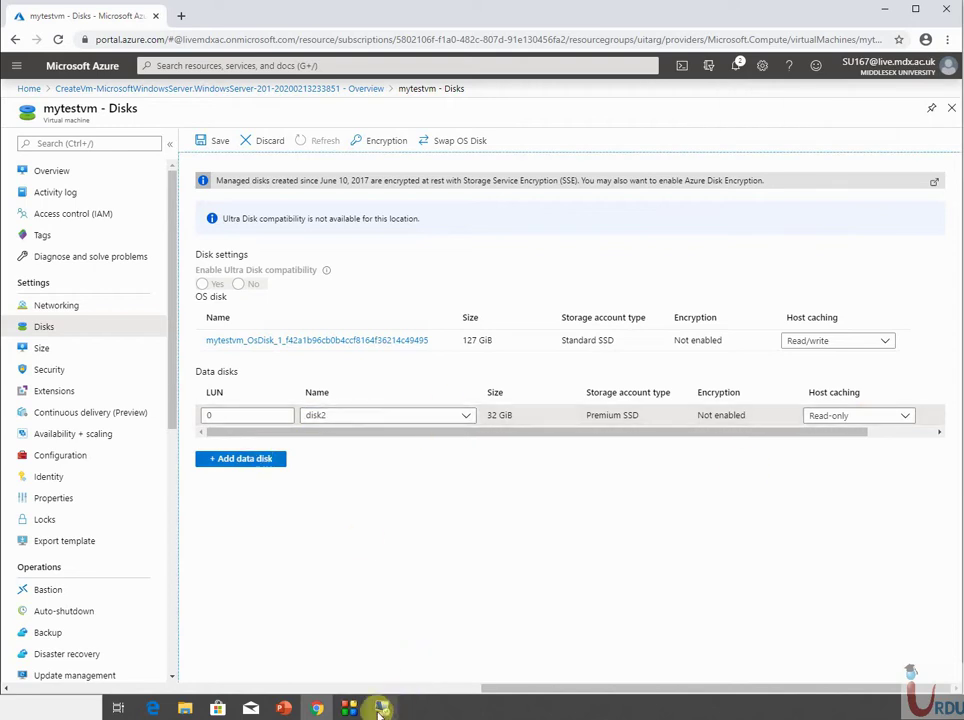
Switch back to the remote desktop session and try to open Disk Management on the server
{"action": "left_click", "coordinate": [374, 650]}
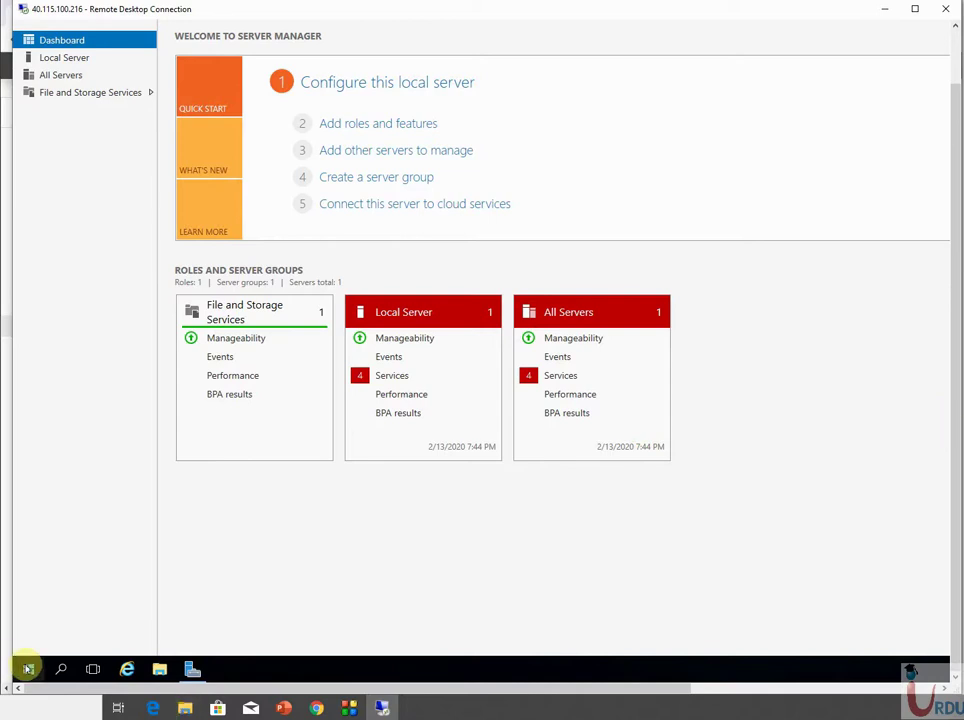
{"action": "right_click", "coordinate": [28, 669]}
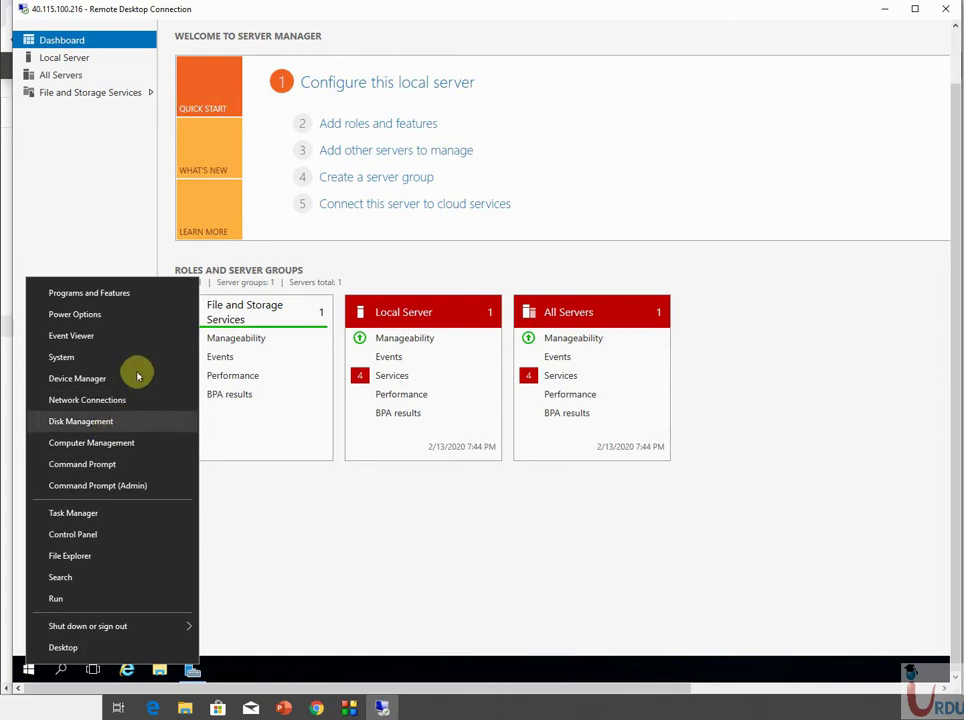
{"action": "left_click", "coordinate": [101, 425]}
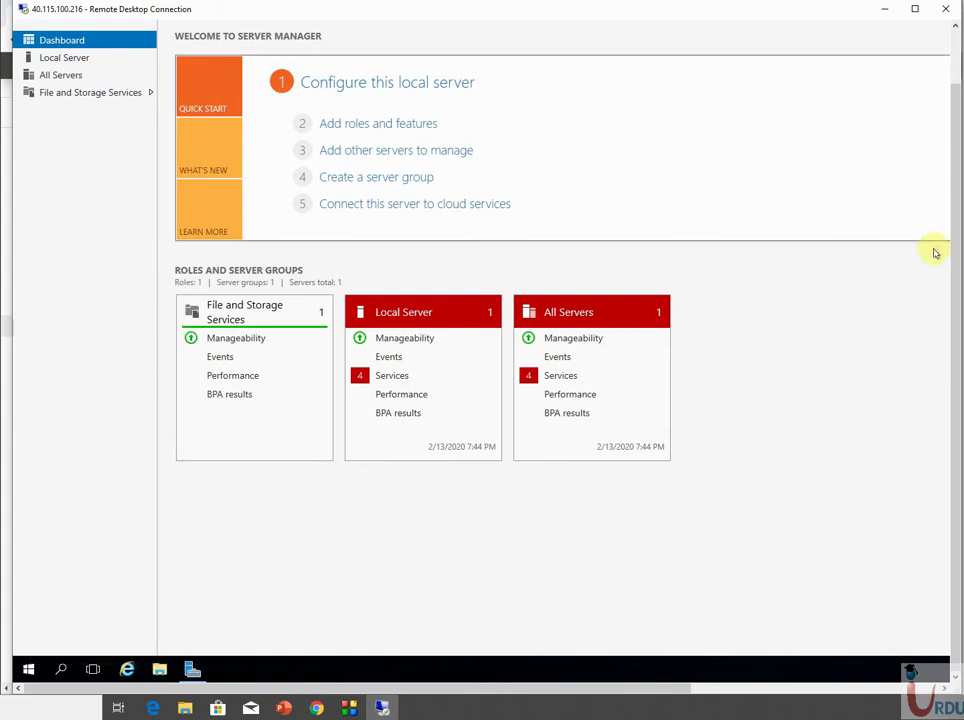
{"action": "mouse_move", "coordinate": [952, 267]}
{"action": "left_mouse_down"}
{"action": "mouse_move", "coordinate": [957, 221]}
{"action": "mouse_move", "coordinate": [960, 285]}
{"action": "left_mouse_up"}
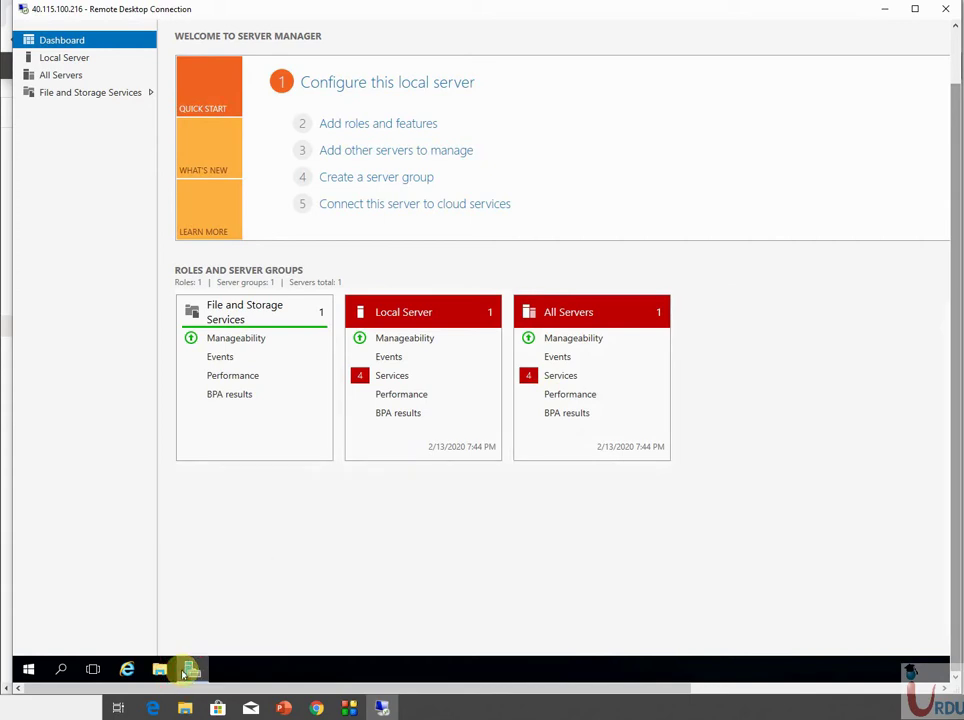
Minimize Server Manager in the remote session and open File Explorer on the server
{"action": "left_click", "coordinate": [193, 670]}
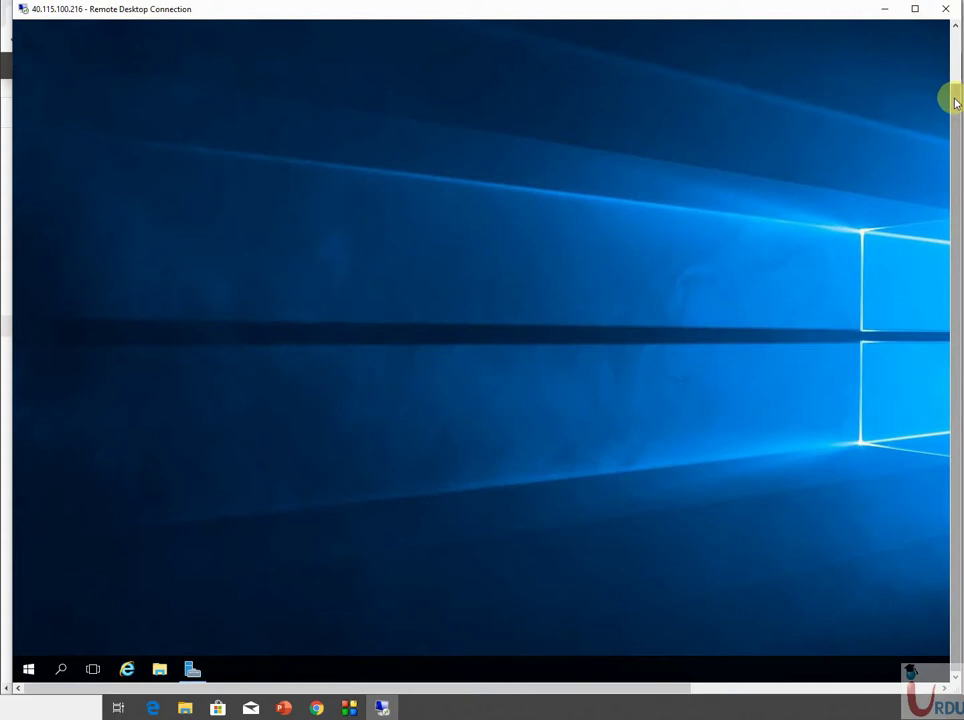
{"action": "mouse_move", "coordinate": [956, 90]}
{"action": "left_mouse_down"}
{"action": "mouse_move", "coordinate": [956, 52]}
{"action": "mouse_move", "coordinate": [956, 95]}
{"action": "left_mouse_up"}
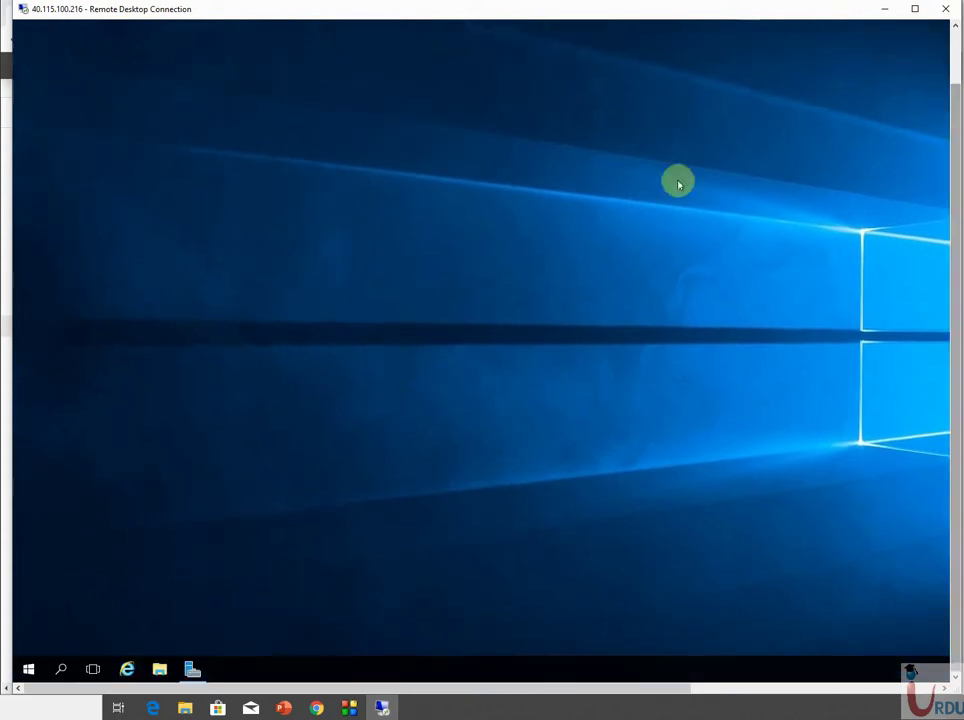
{"action": "left_click", "coordinate": [160, 670]}
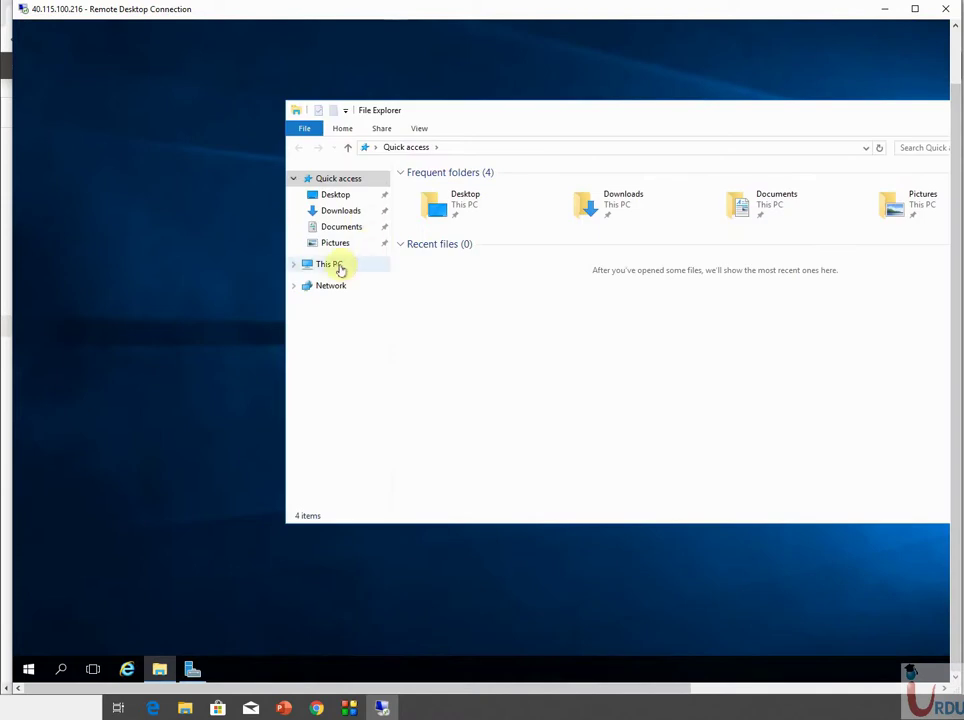
Examine the server's drives under This PC and compare them with mytestvm's data disks in the Azure portal
{"action": "left_click", "coordinate": [330, 264]}
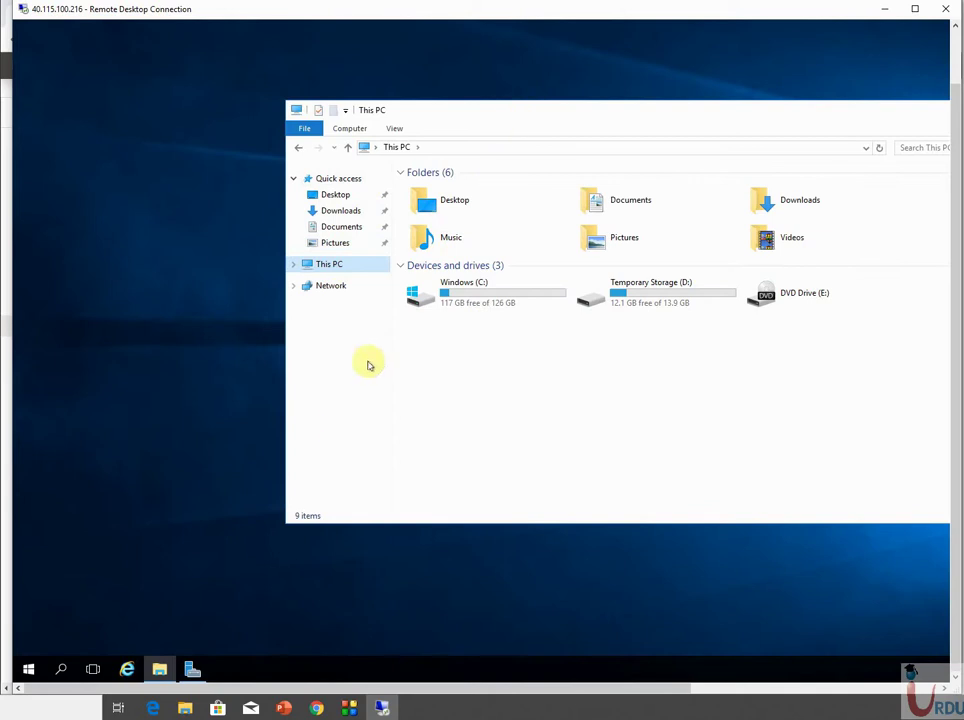
{"action": "right_click", "coordinate": [31, 670]}
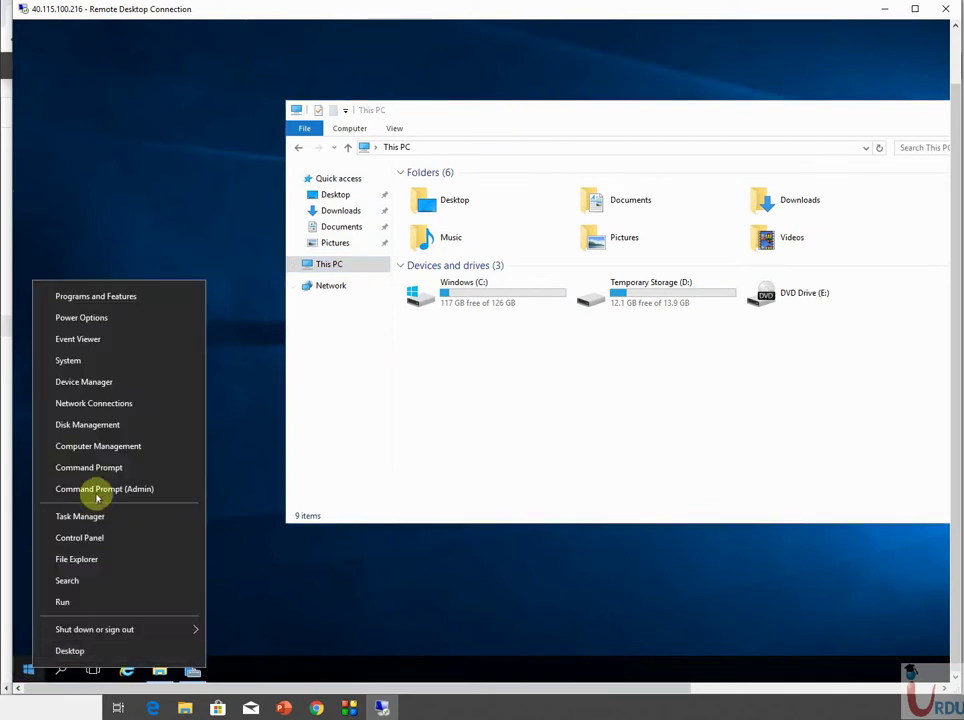
{"action": "left_click", "coordinate": [107, 426]}
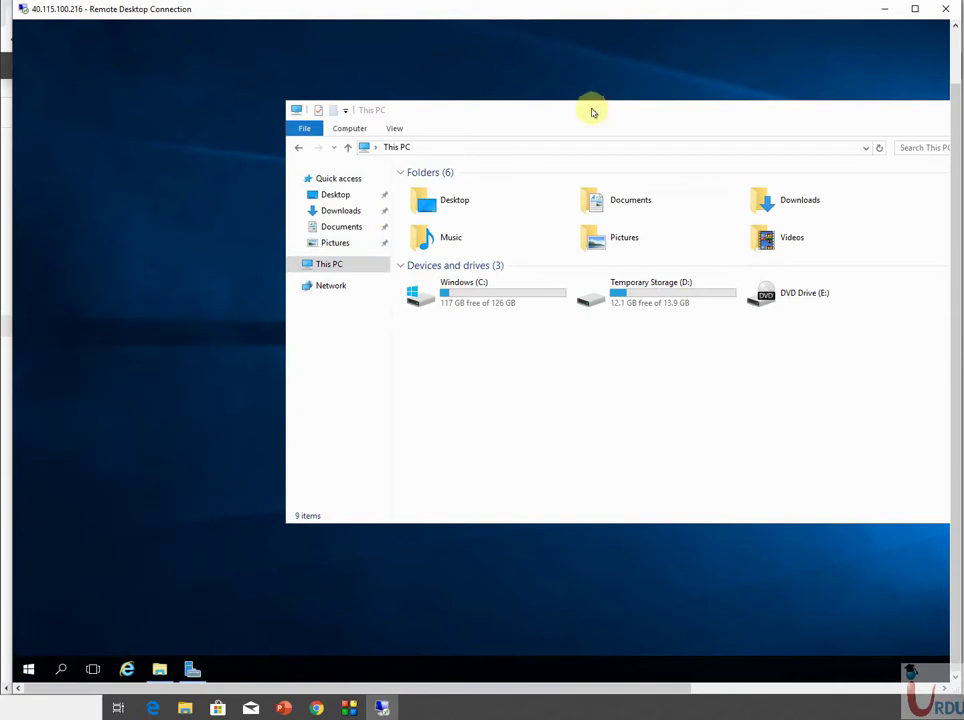
{"action": "left_click", "coordinate": [529, 115]}
{"action": "left_click_drag", "start_coordinate": [529, 115], "coordinate": [409, 169]}
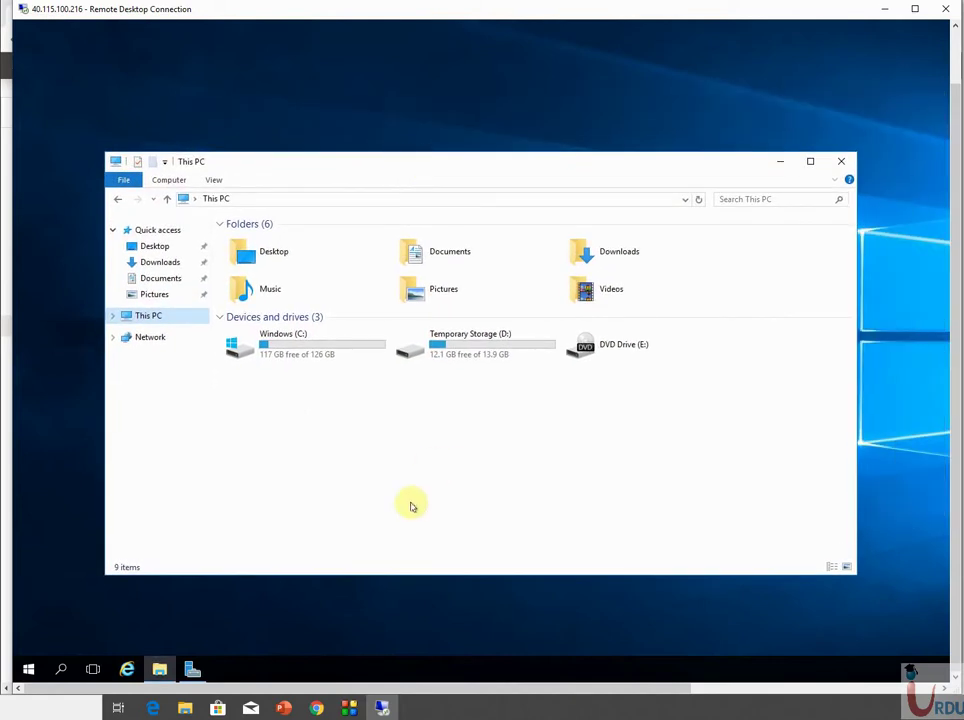
{"action": "left_click", "coordinate": [884, 11]}
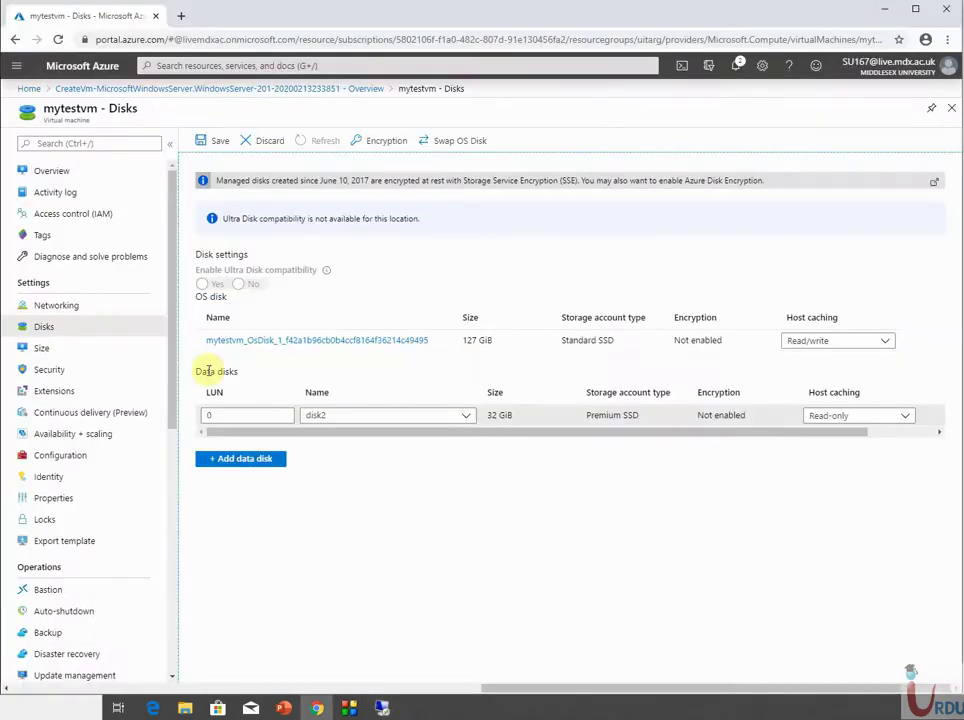
{"action": "left_click", "coordinate": [381, 708]}
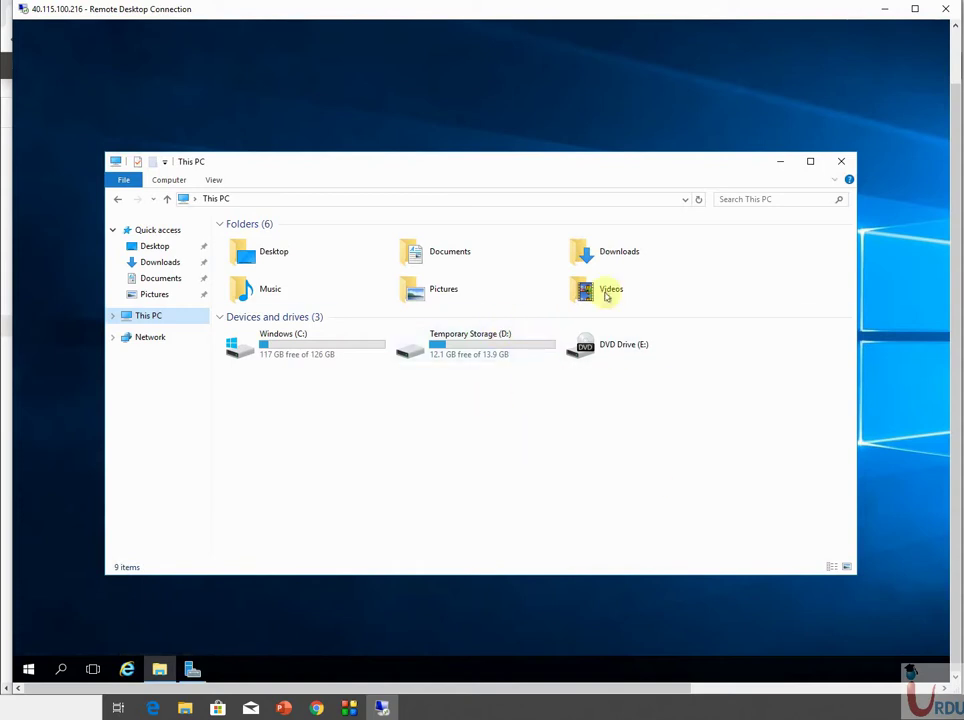
Minimize File Explorer and open Disk Management on the server by running diskmgmt.msc
{"action": "left_click", "coordinate": [780, 165]}
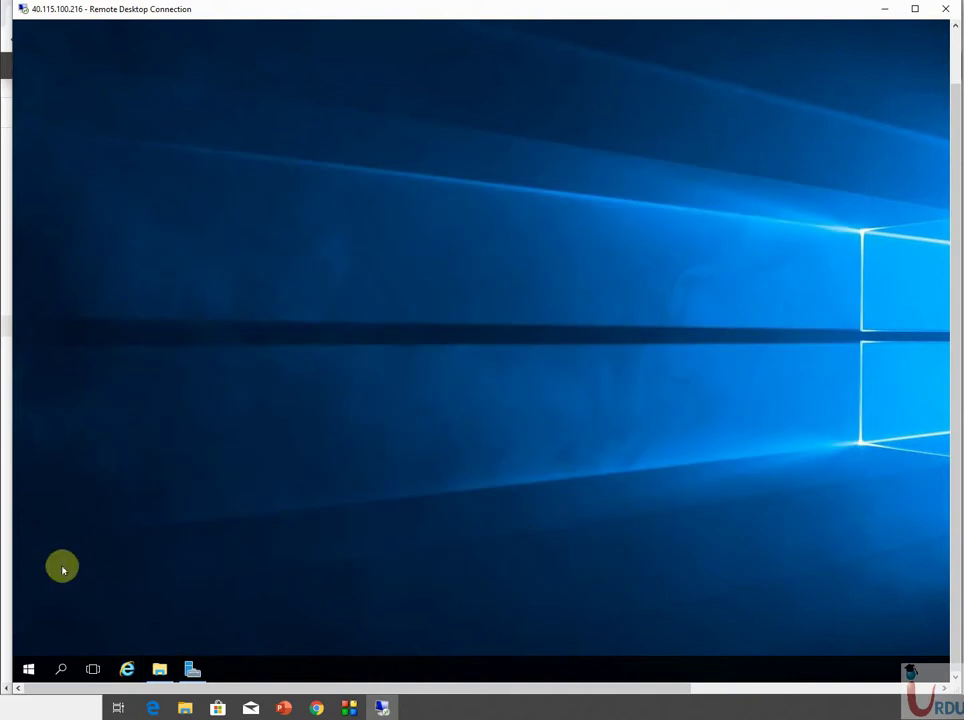
{"action": "right_click", "coordinate": [28, 669]}
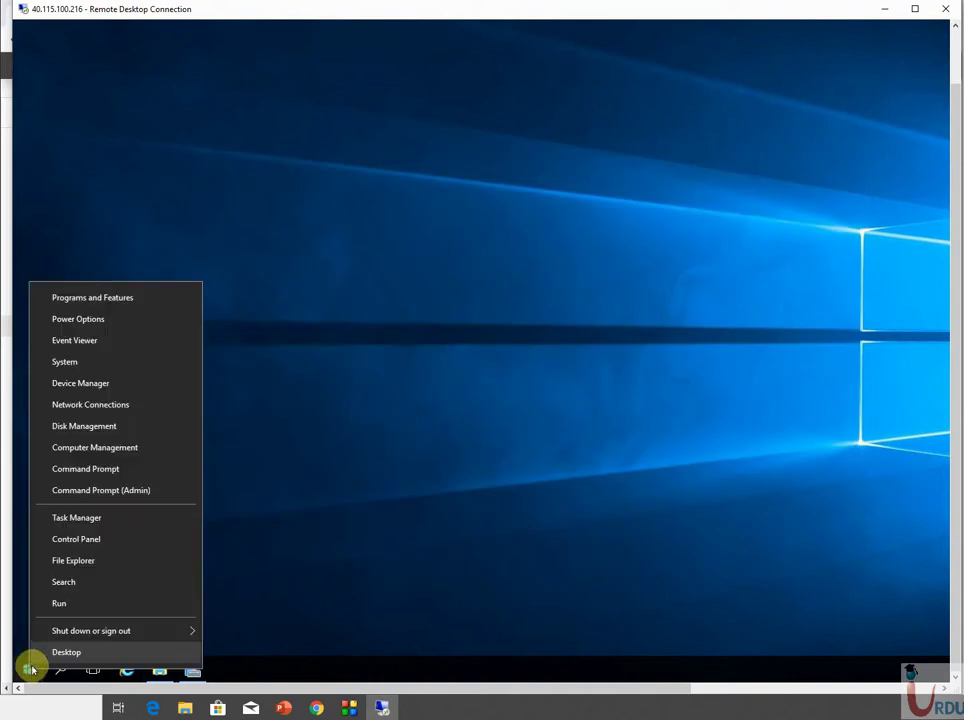
{"action": "left_click", "coordinate": [78, 604]}
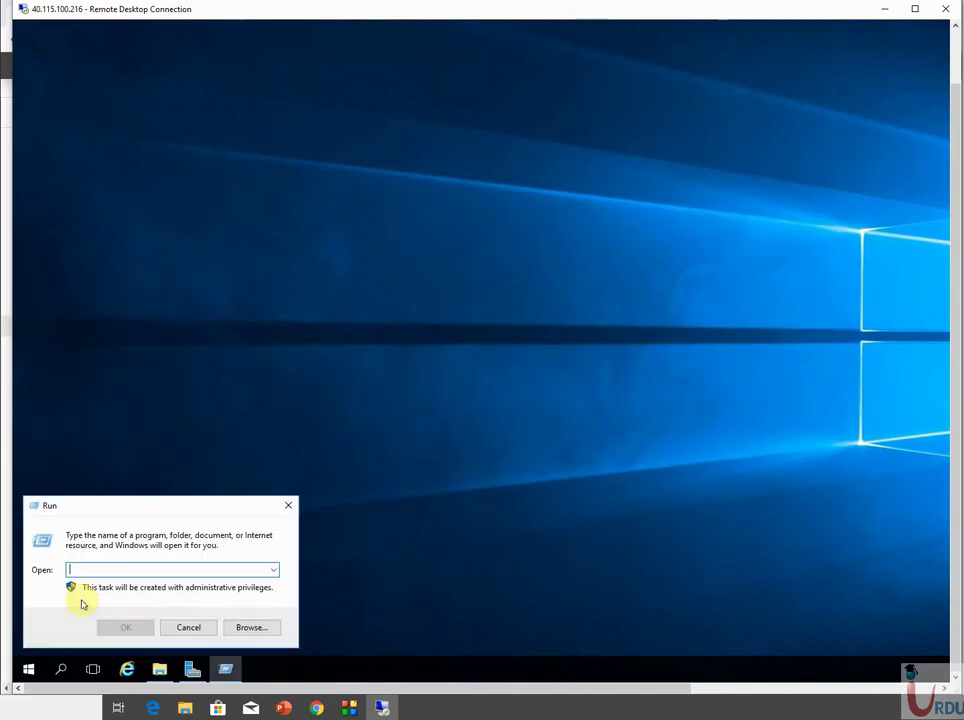
{"action": "type", "text": "di"}
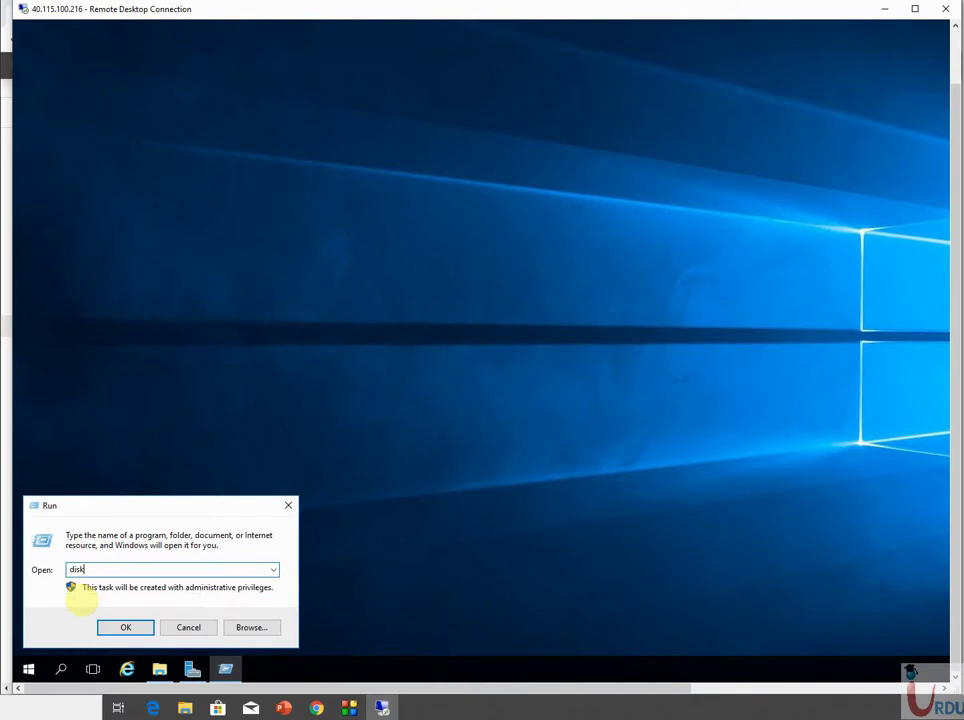
{"action": "type", "text": "skmgmt.msc"}
{"action": "key", "text": "Return"}
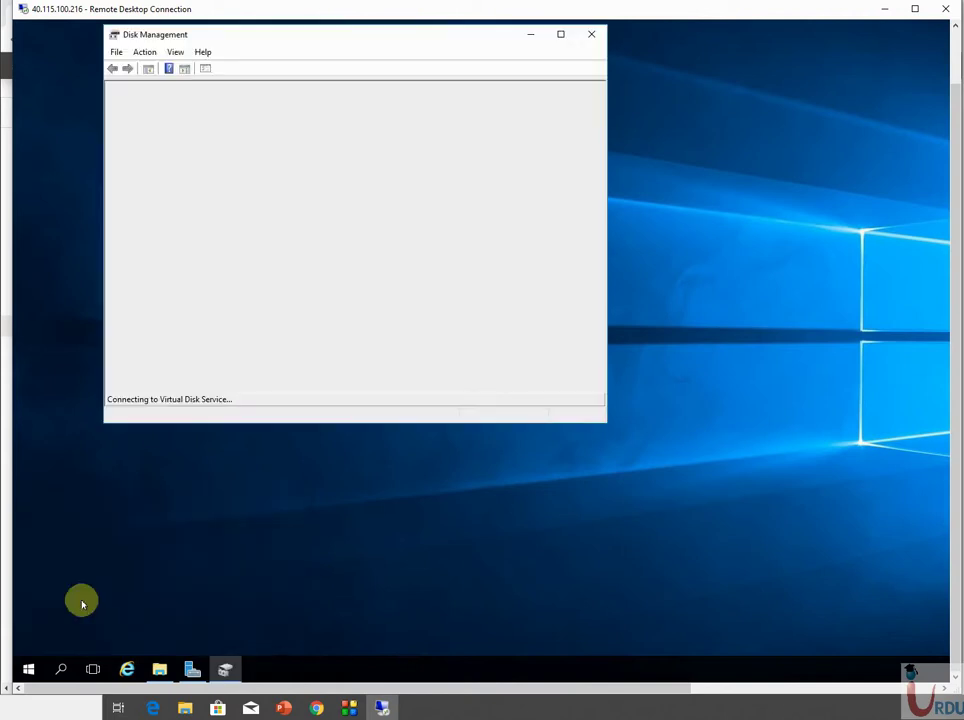
Enlarge the Disk Management window, then rescan the disks and refresh the disk view
{"action": "left_click_drag", "start_coordinate": [340, 37], "coordinate": [338, 76]}
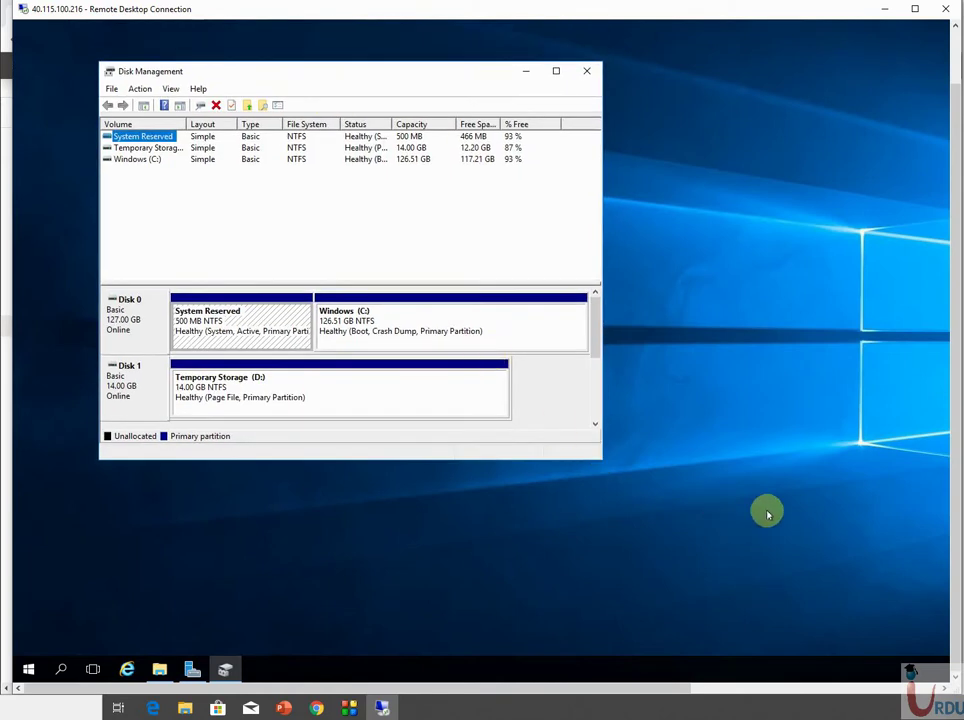
{"action": "left_click_drag", "start_coordinate": [597, 462], "coordinate": [755, 582]}
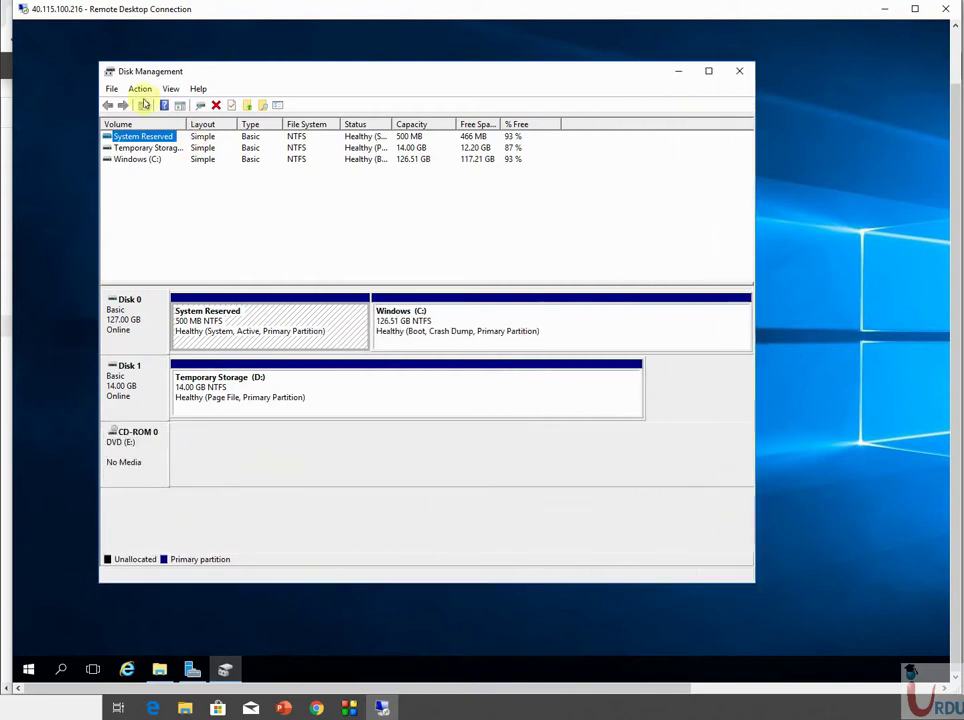
{"action": "left_click", "coordinate": [138, 90]}
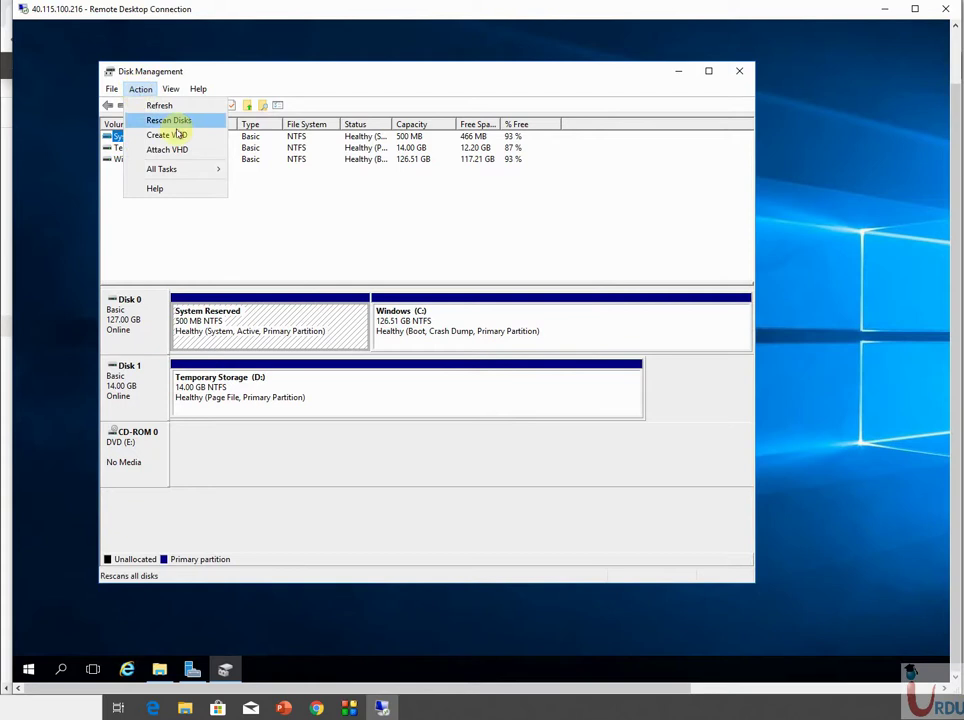
{"action": "left_click", "coordinate": [176, 120]}
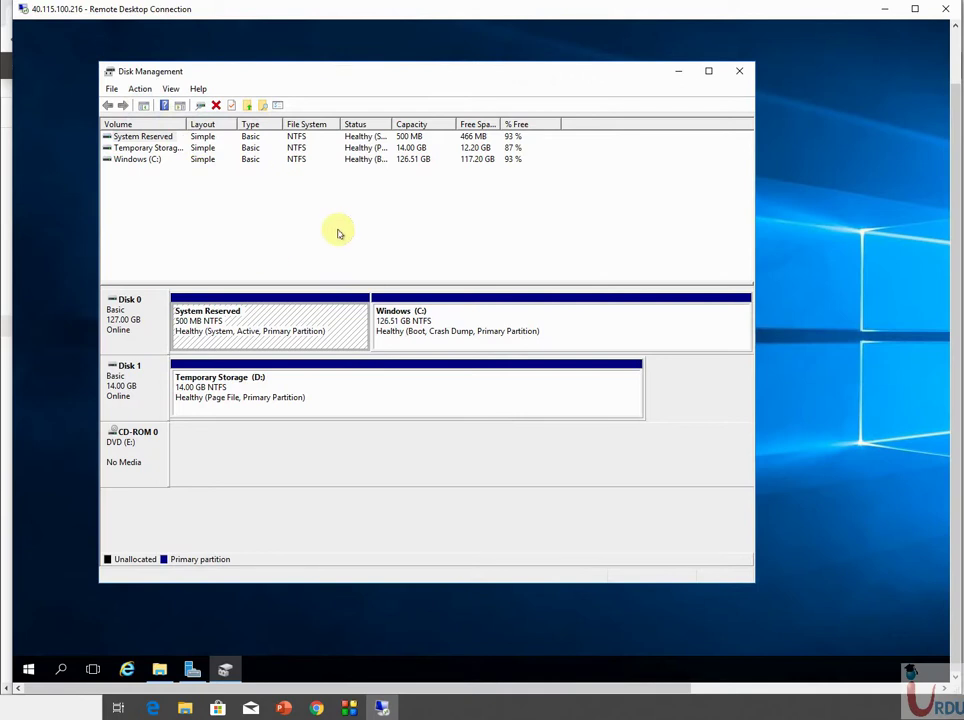
{"action": "left_click", "coordinate": [140, 89]}
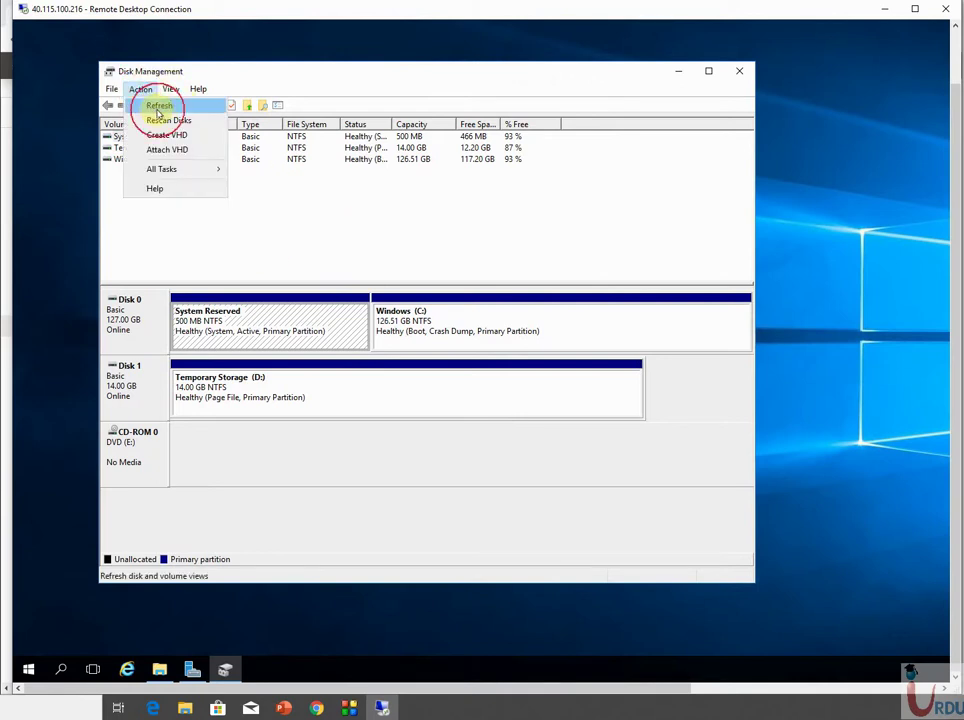
{"action": "left_click", "coordinate": [157, 107]}
Switch to the Azure portal and save mytestvm's disk changes to attach disk2
{"action": "left_click", "coordinate": [318, 709]}
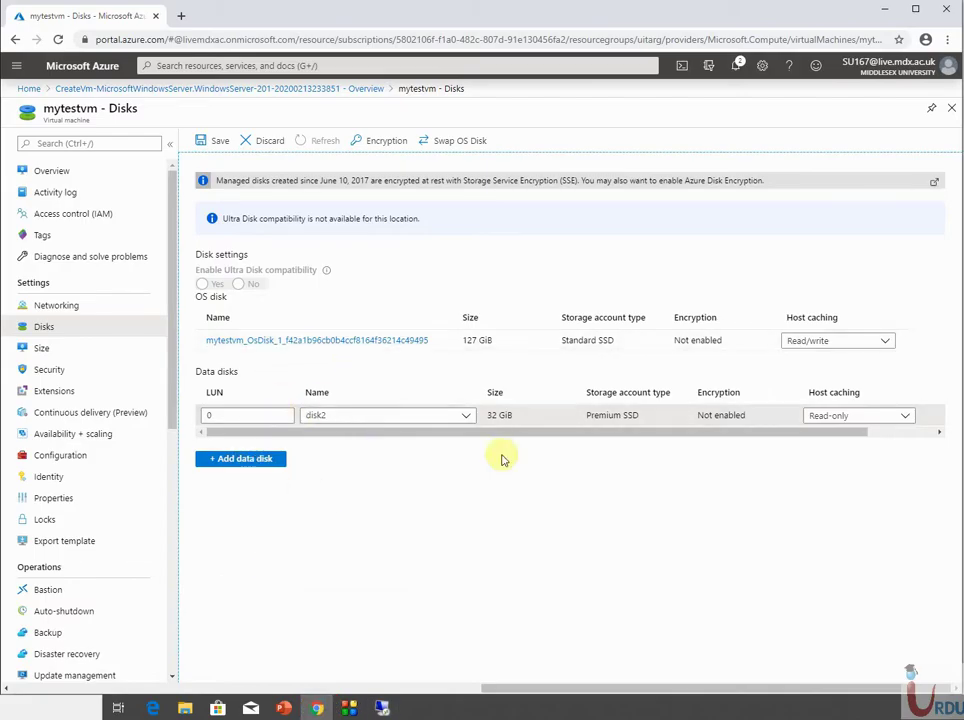
{"action": "left_click", "coordinate": [221, 141]}
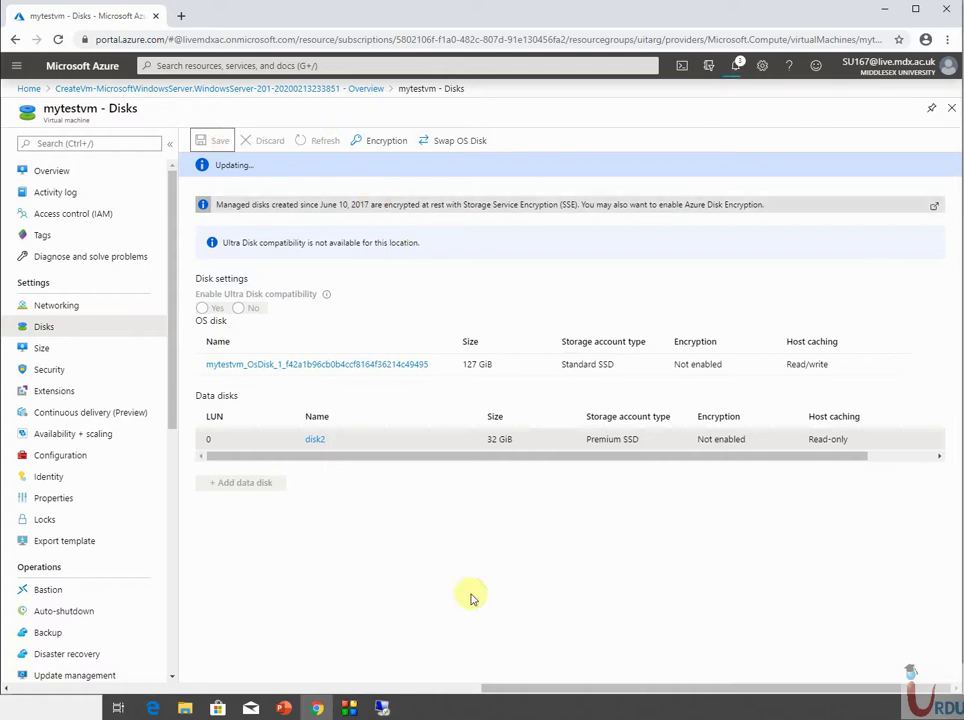
{"action": "mouse_move", "coordinate": [386, 710]}
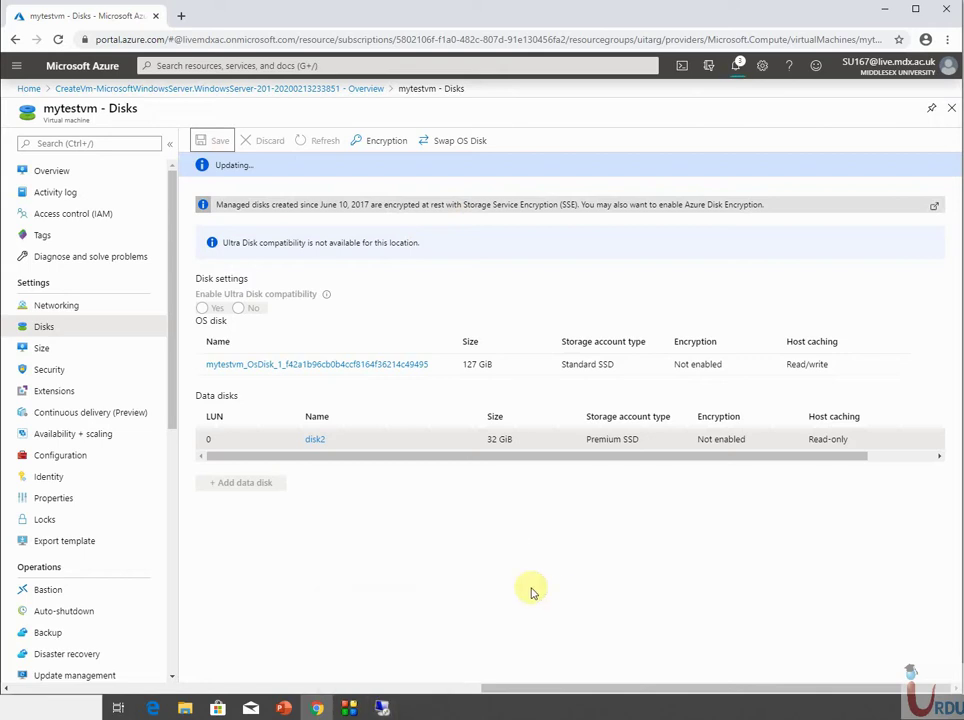
Return to the remote desktop session and initialize Disk 2 with the GPT partition style
{"action": "left_click", "coordinate": [382, 702]}
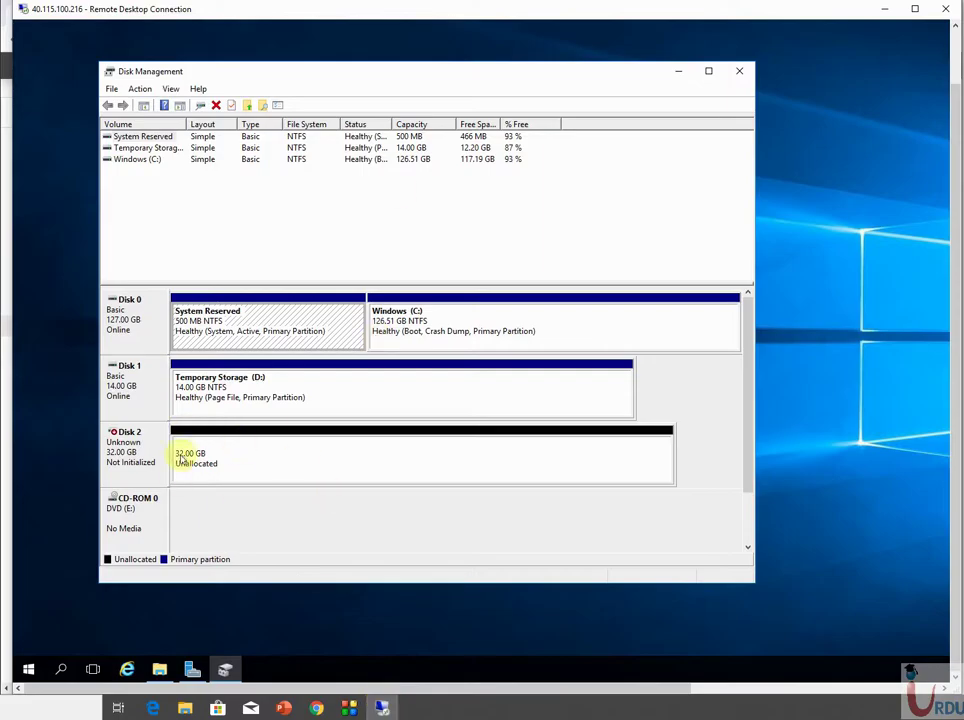
{"action": "right_click", "coordinate": [124, 459]}
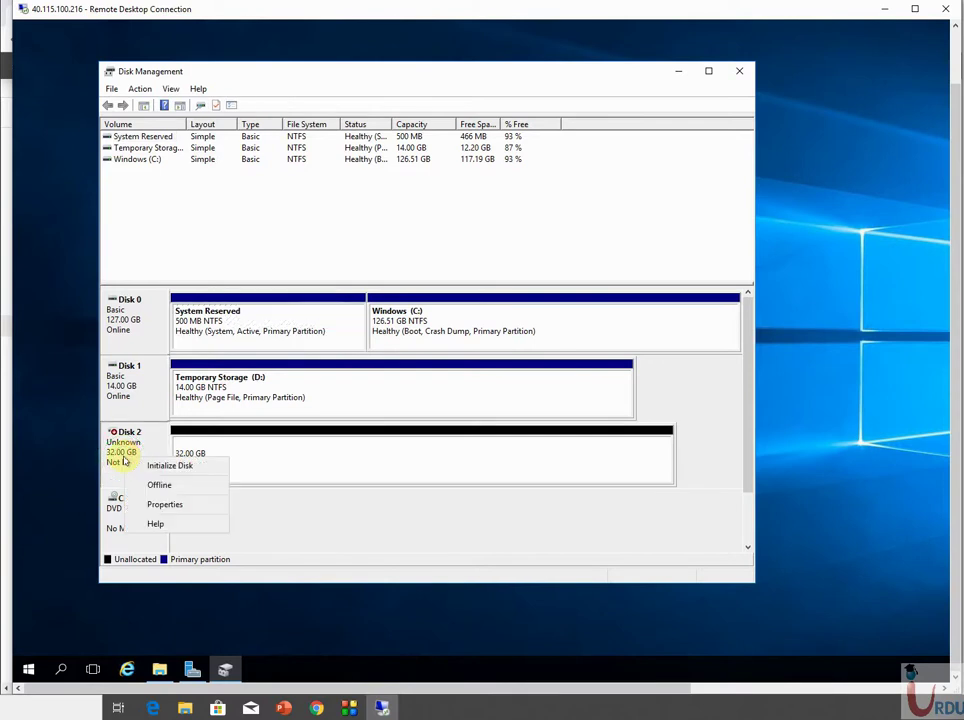
{"action": "left_click", "coordinate": [145, 465]}
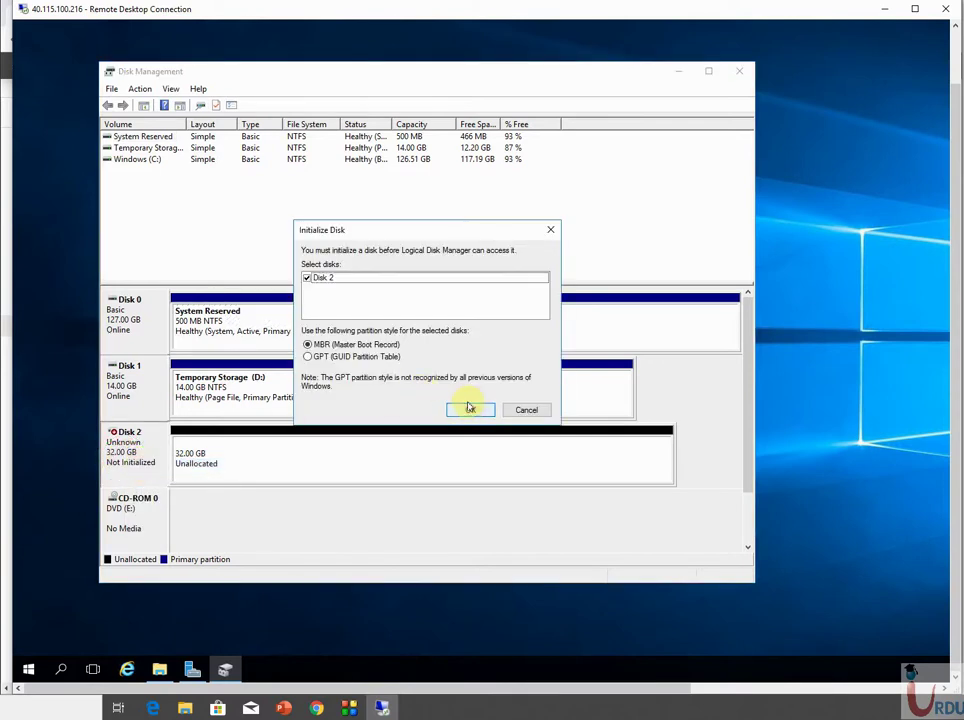
{"action": "left_click", "coordinate": [432, 356]}
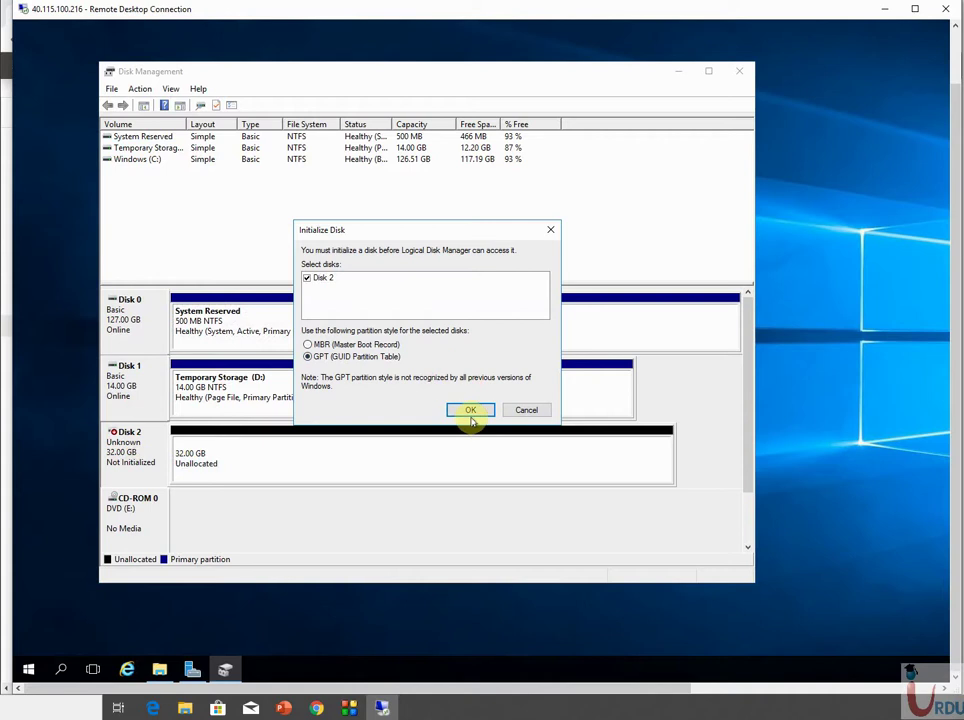
{"action": "left_click", "coordinate": [469, 411]}
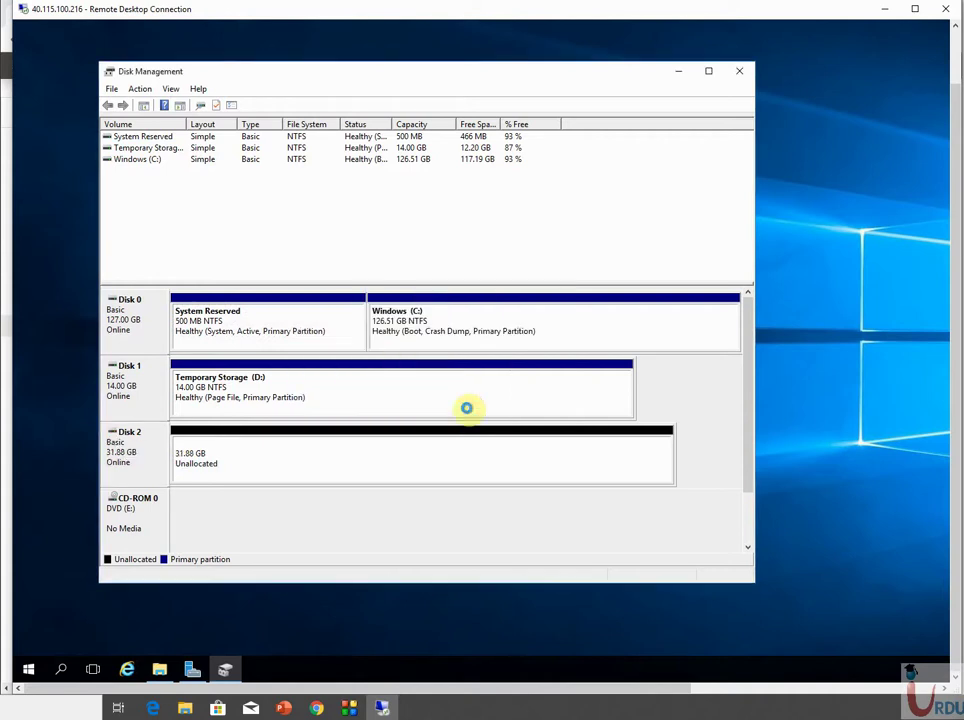
Create a 32638 MB simple volume on Disk 2 with the wizard's default settings, and check for it under This PC
{"action": "right_click", "coordinate": [127, 460]}
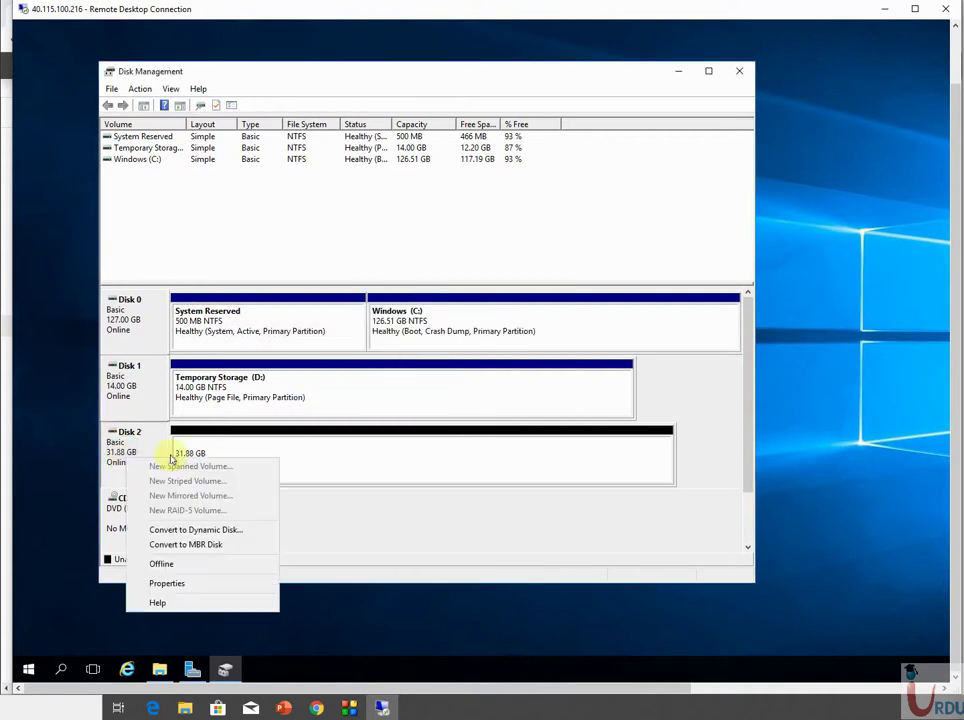
{"action": "left_click", "coordinate": [307, 463]}
{"action": "right_click", "coordinate": [308, 461]}
{"action": "left_click", "coordinate": [327, 470]}
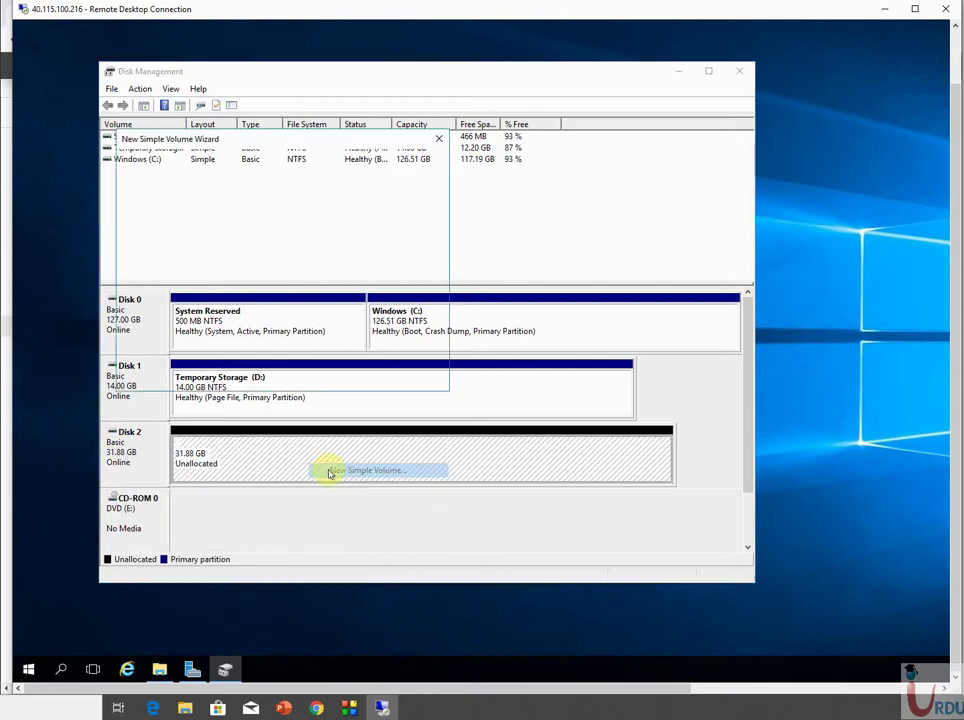
{"action": "left_click", "coordinate": [359, 374]}
{"action": "left_click", "coordinate": [360, 375]}
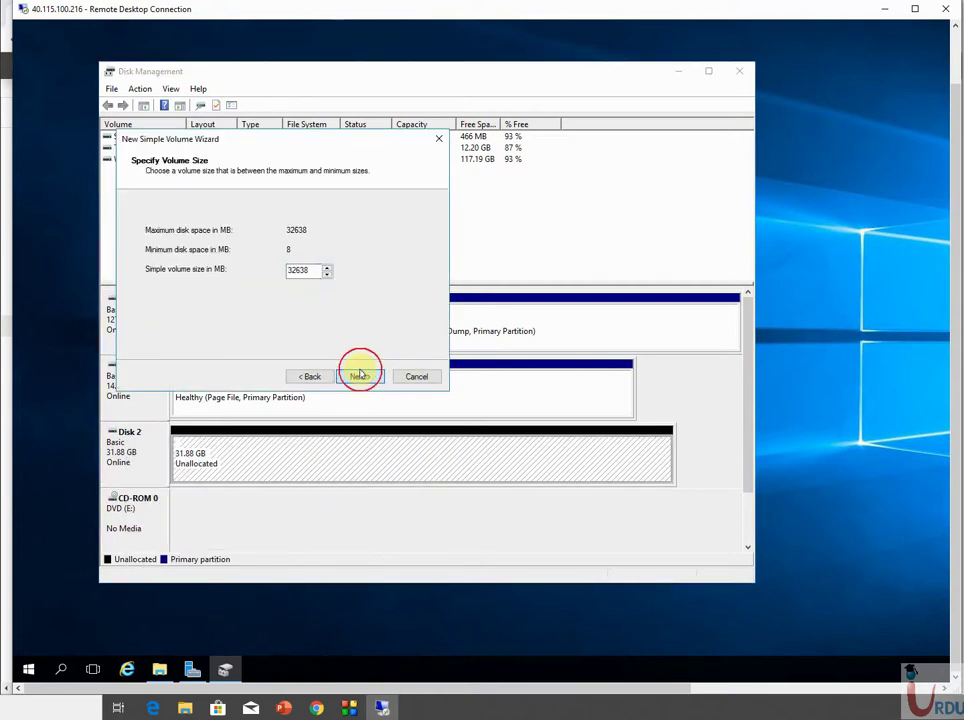
{"action": "left_click", "coordinate": [360, 374]}
{"action": "left_click", "coordinate": [360, 374]}
{"action": "left_click", "coordinate": [359, 373]}
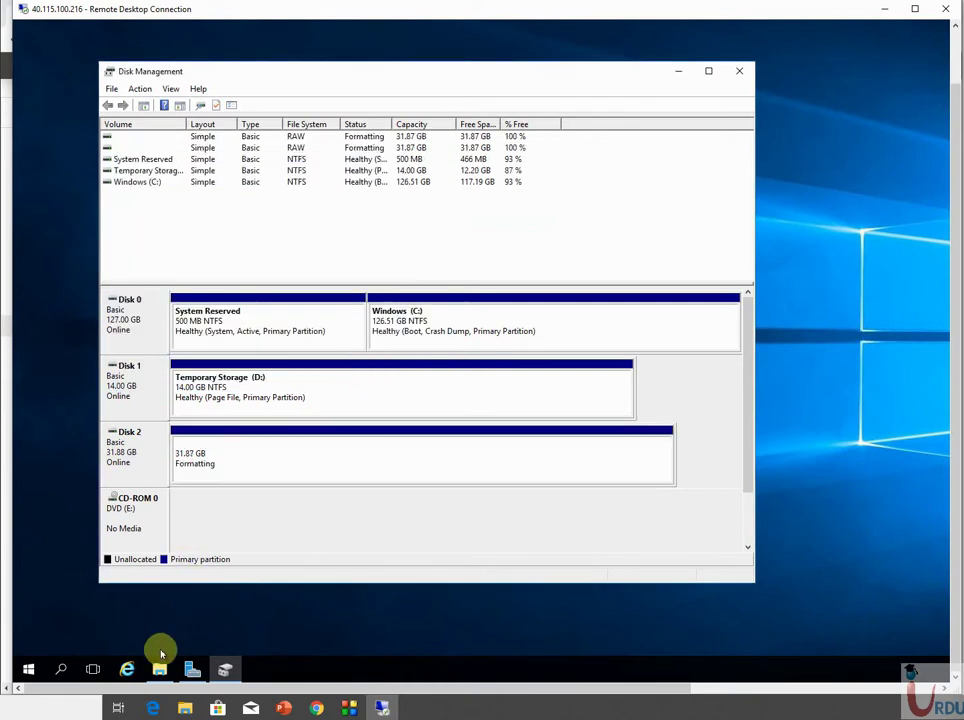
{"action": "mouse_move", "coordinate": [159, 668]}
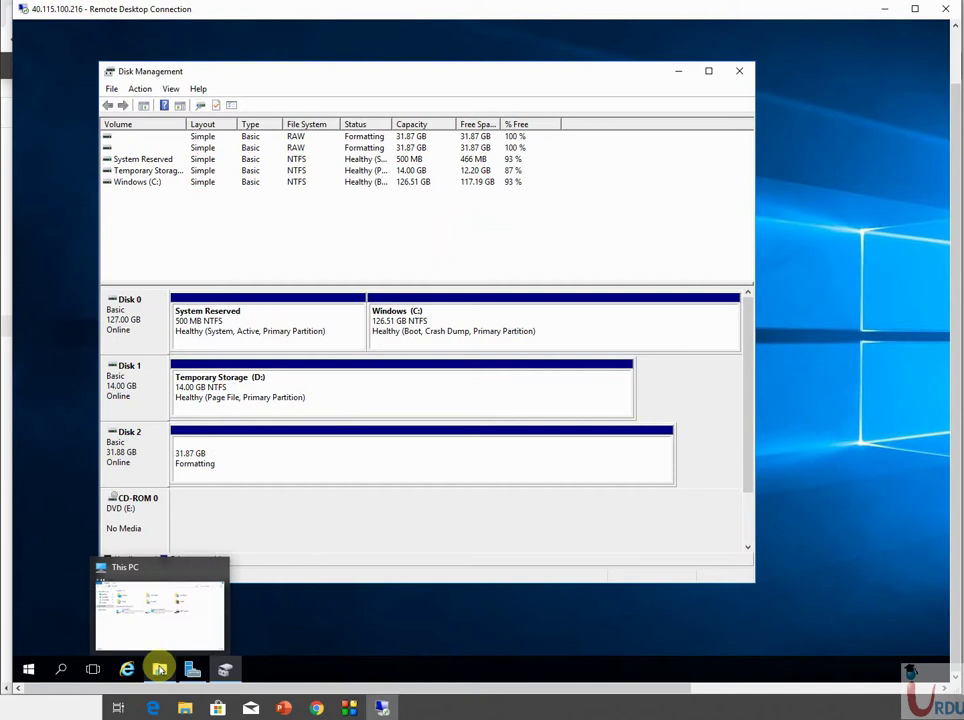
{"action": "left_click", "coordinate": [161, 624]}
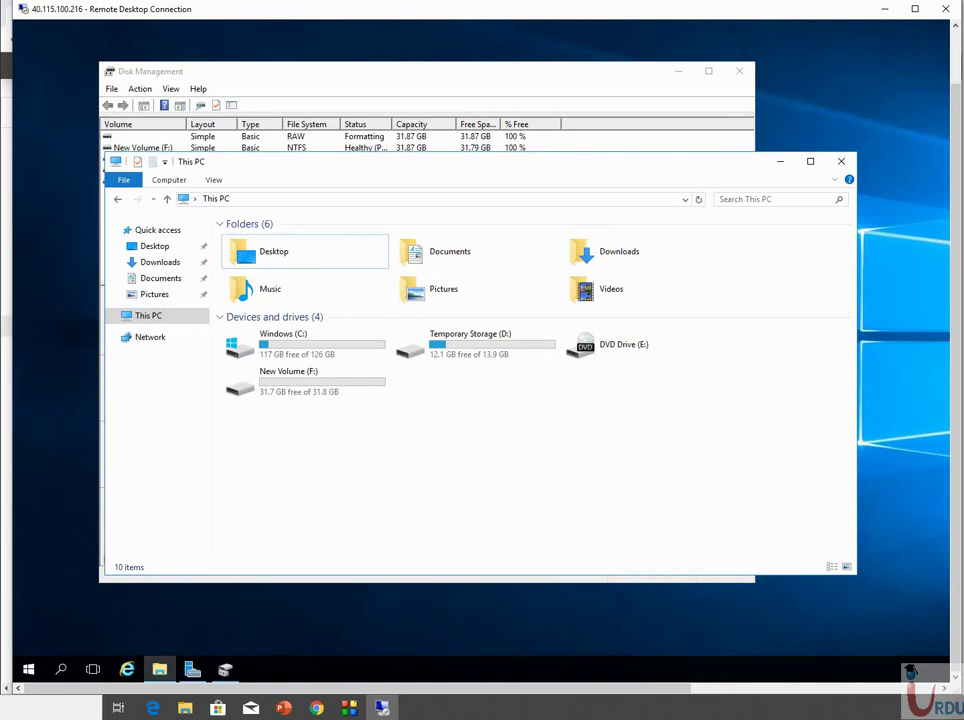
Switch from the remote desktop session to the Azure portal and open mytestvm's networking settings
{"action": "left_click", "coordinate": [315, 709]}
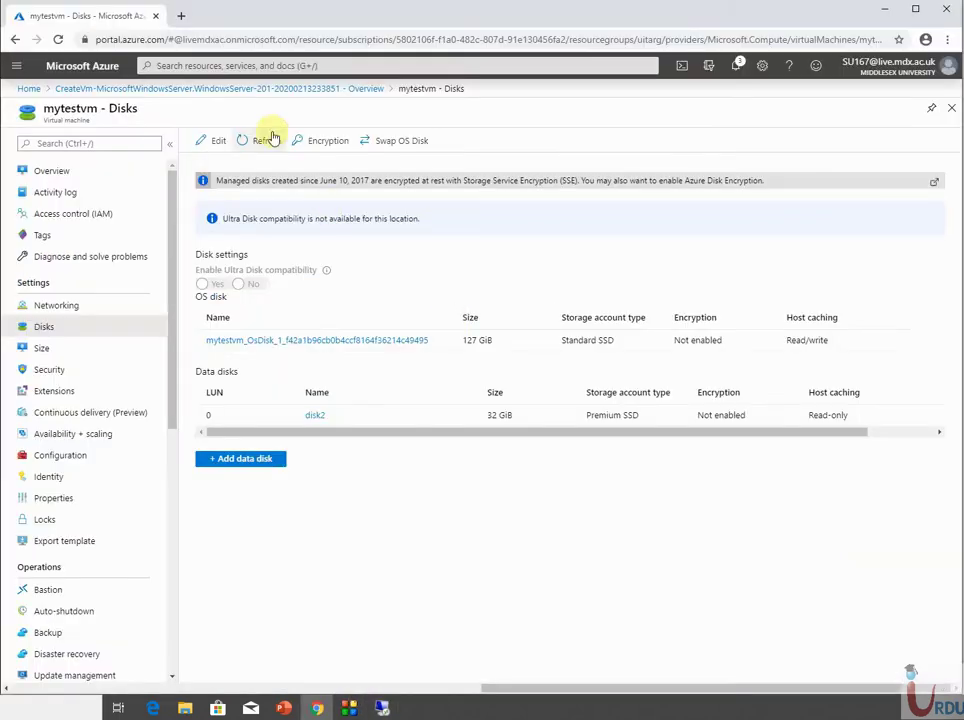
{"action": "left_click", "coordinate": [88, 320]}
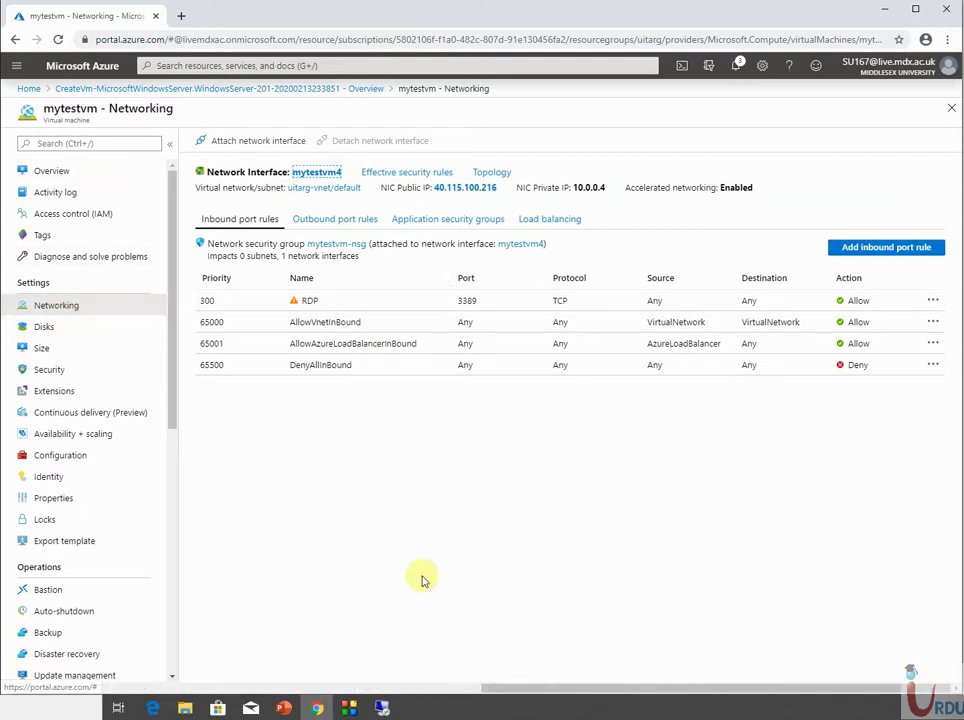
{"action": "left_click", "coordinate": [383, 709]}
{"action": "left_click", "coordinate": [383, 708]}
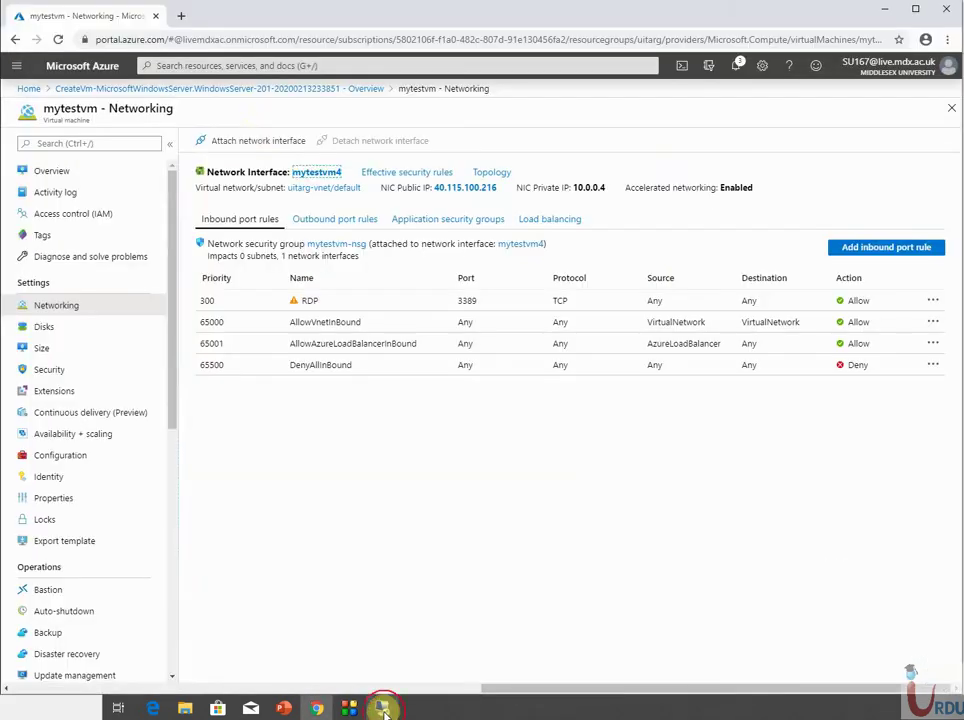
Create a network interface named External on the default subnet, with dynamic private IP assignment and network security group mytestvm-nsg
{"action": "left_click", "coordinate": [245, 146]}
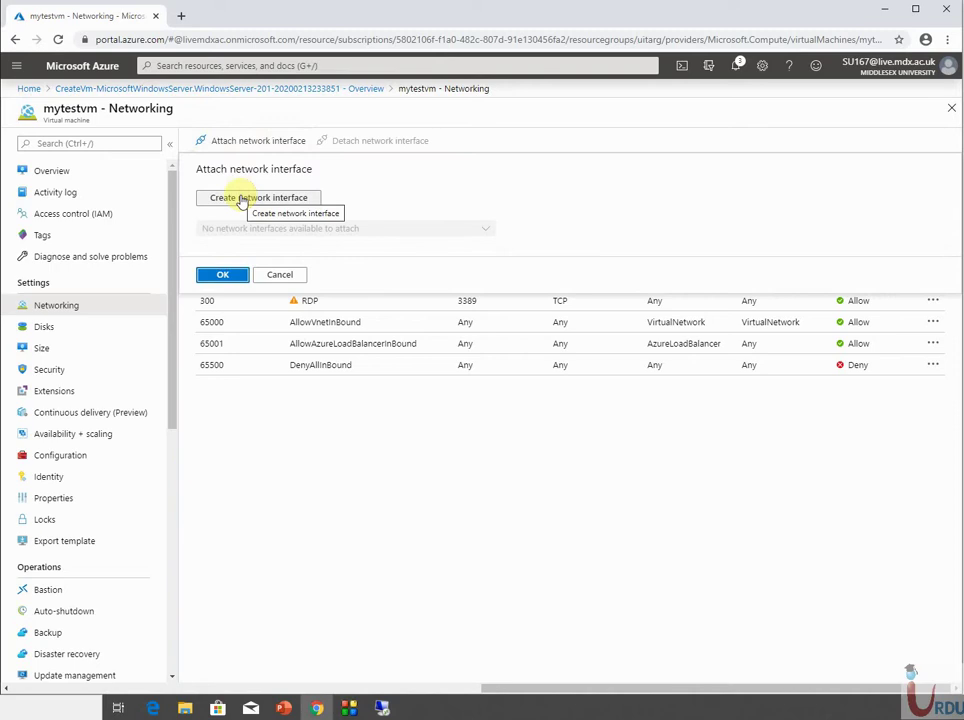
{"action": "left_click", "coordinate": [240, 198]}
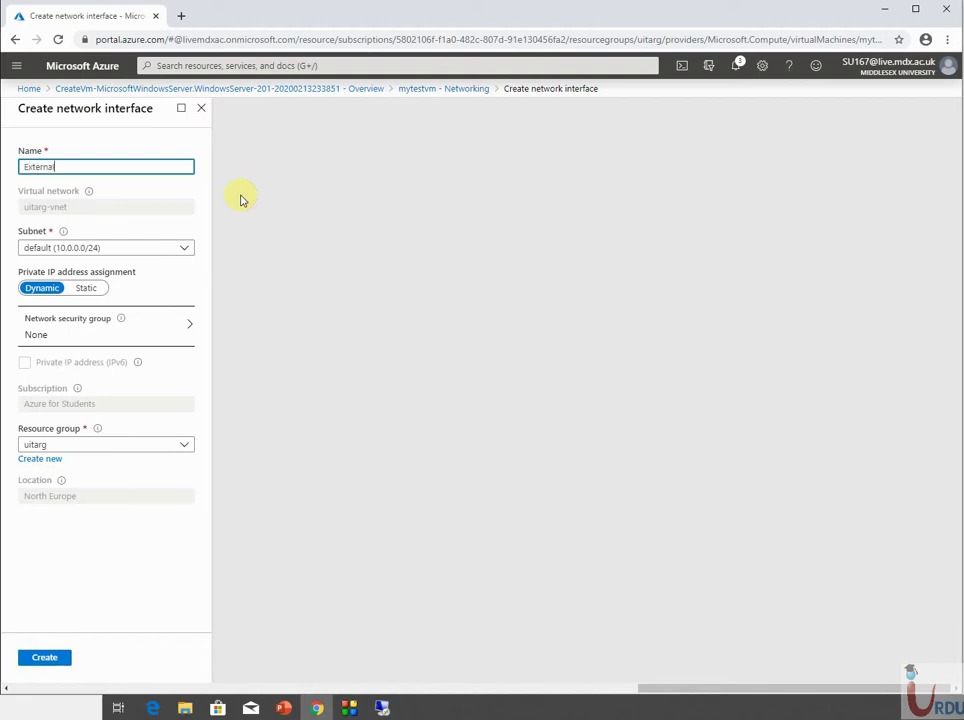
{"action": "left_click", "coordinate": [96, 249]}
{"action": "left_click", "coordinate": [97, 262]}
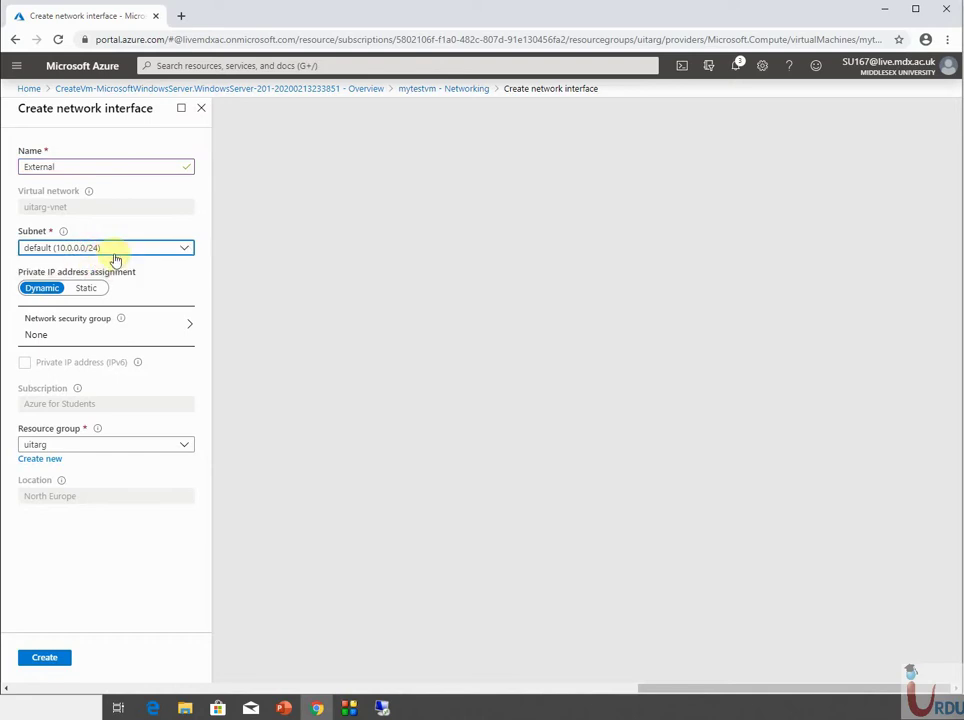
{"action": "left_click", "coordinate": [92, 343]}
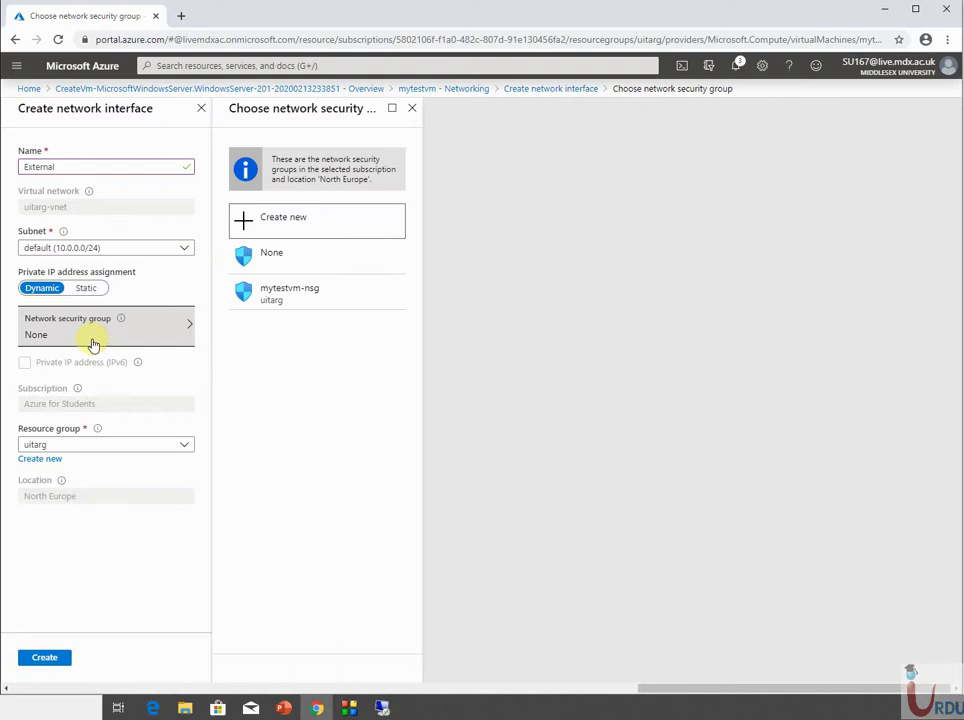
{"action": "left_click", "coordinate": [308, 304]}
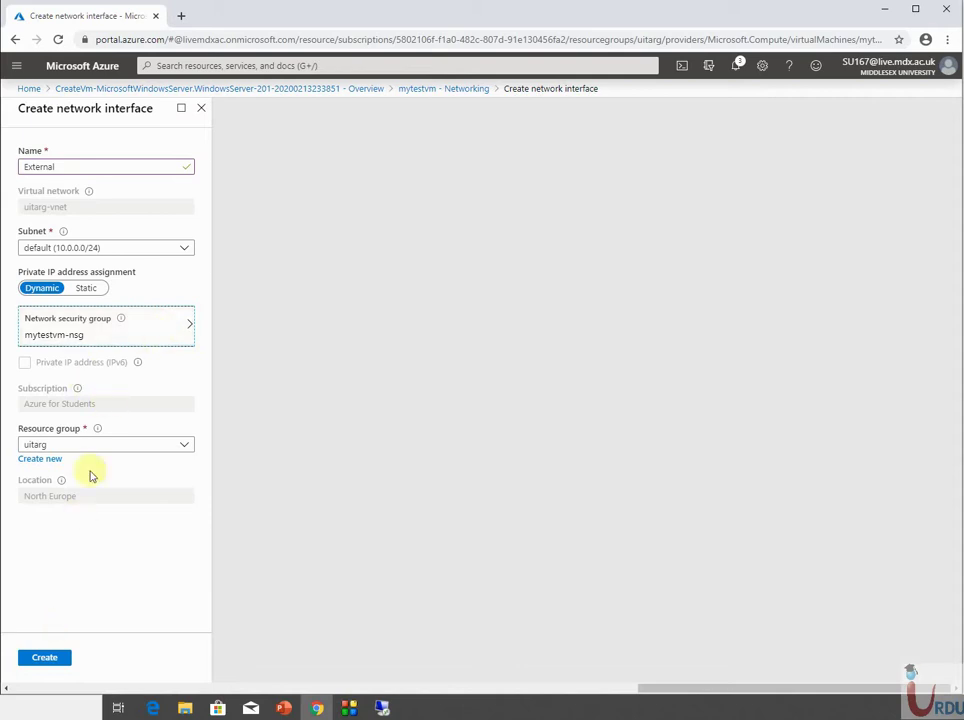
{"action": "left_click", "coordinate": [43, 657]}
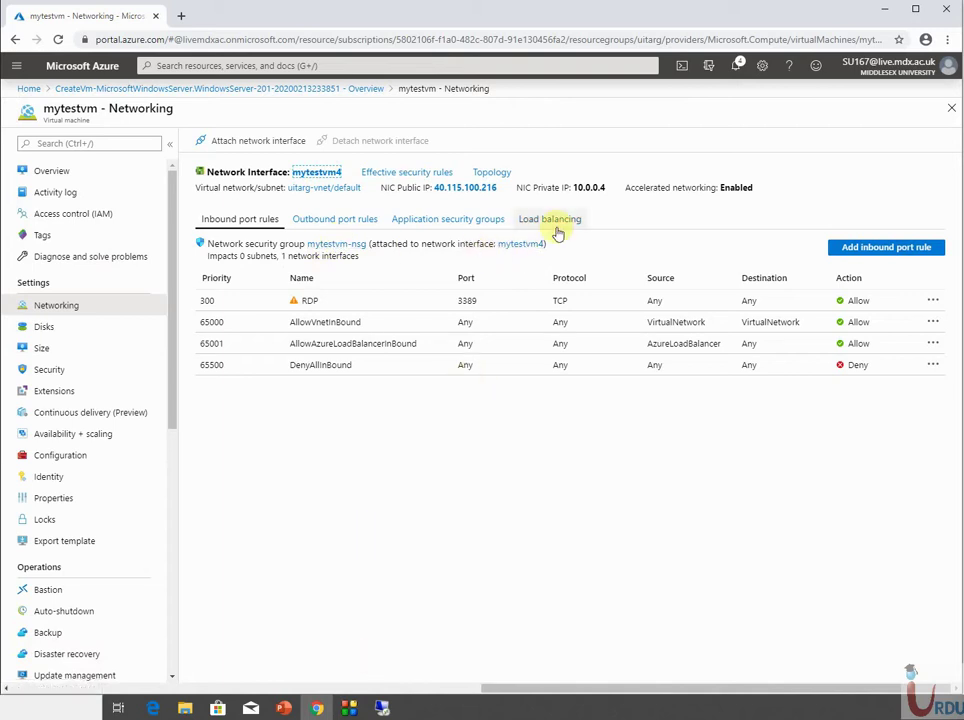
Resize the mytestvm virtual machine to the DS3_v2 size
{"action": "left_click", "coordinate": [70, 349]}
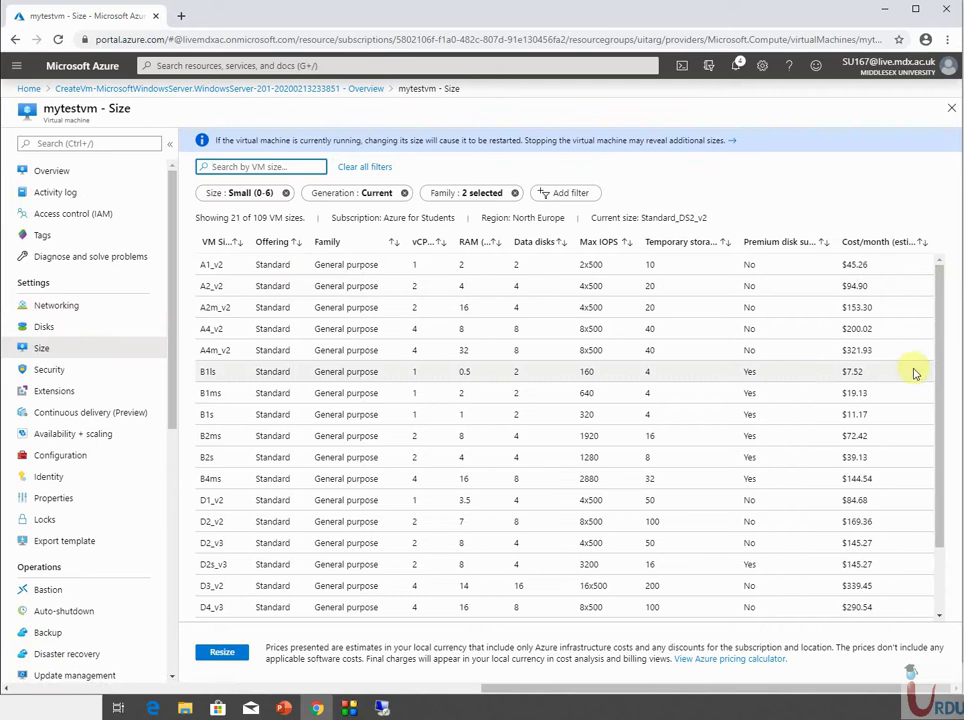
{"action": "left_click_drag", "start_coordinate": [940, 362], "coordinate": [922, 451]}
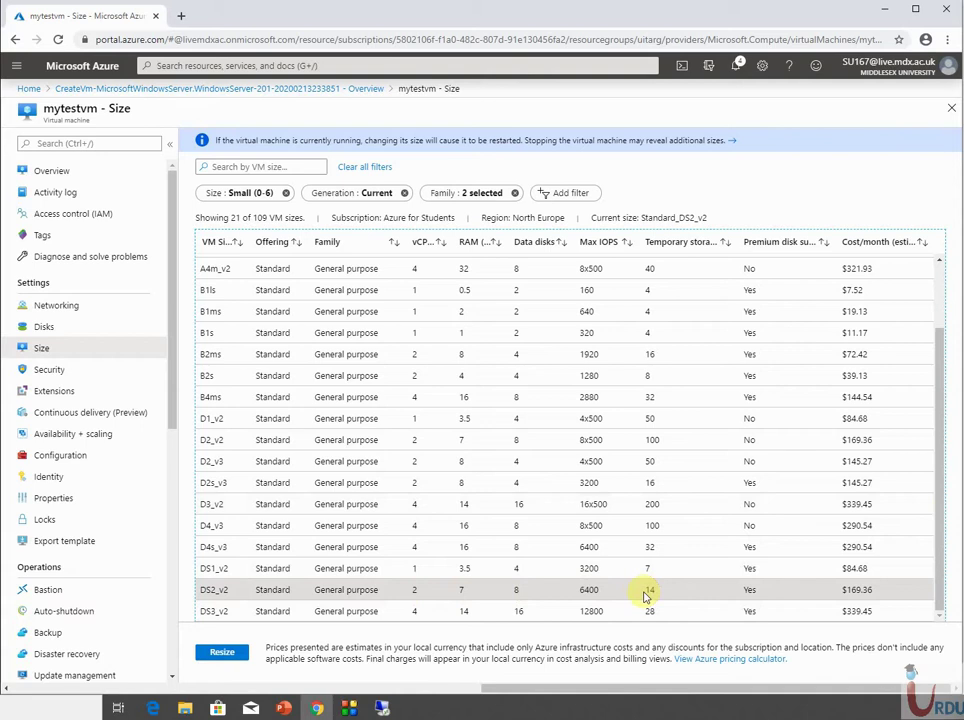
{"action": "left_click", "coordinate": [238, 612]}
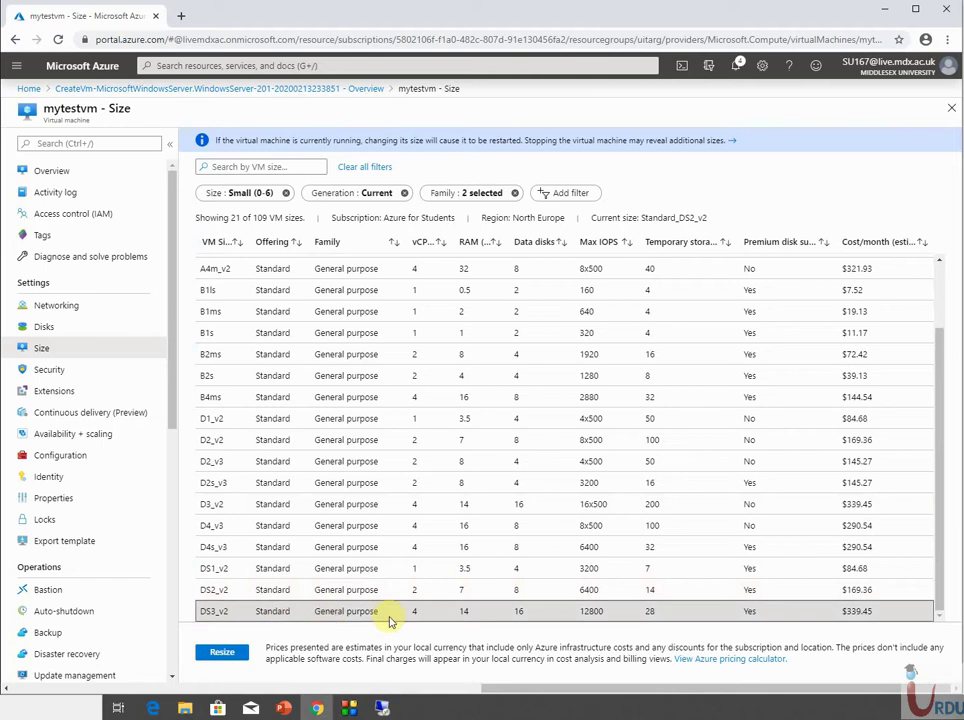
{"action": "left_click", "coordinate": [219, 655]}
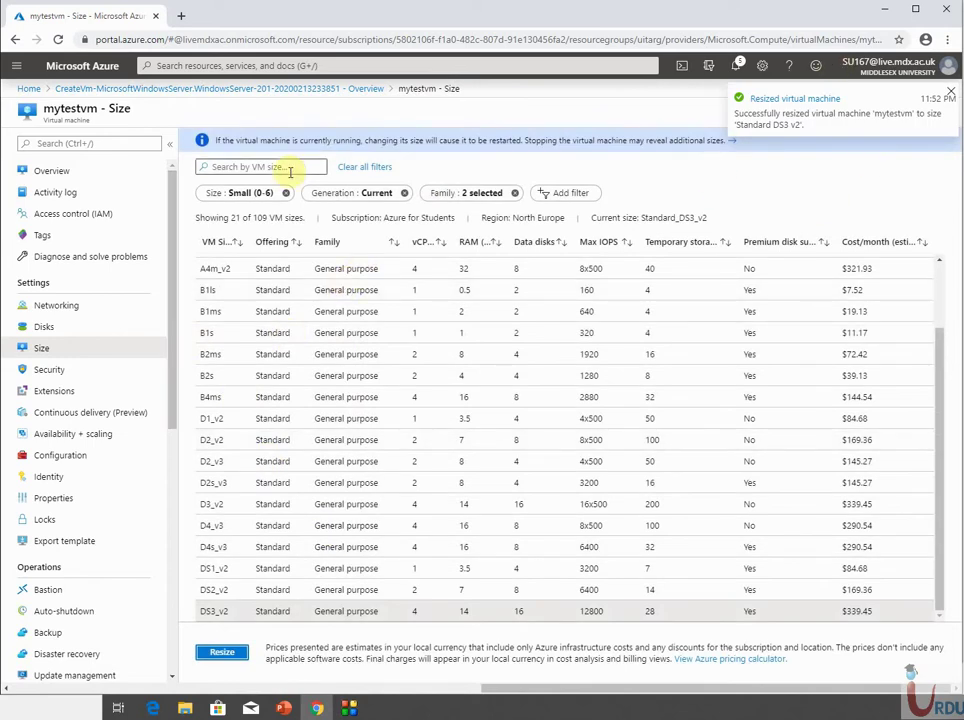
Refresh mytestvm's overview and check the virtual machine's size there
{"action": "left_click", "coordinate": [98, 180]}
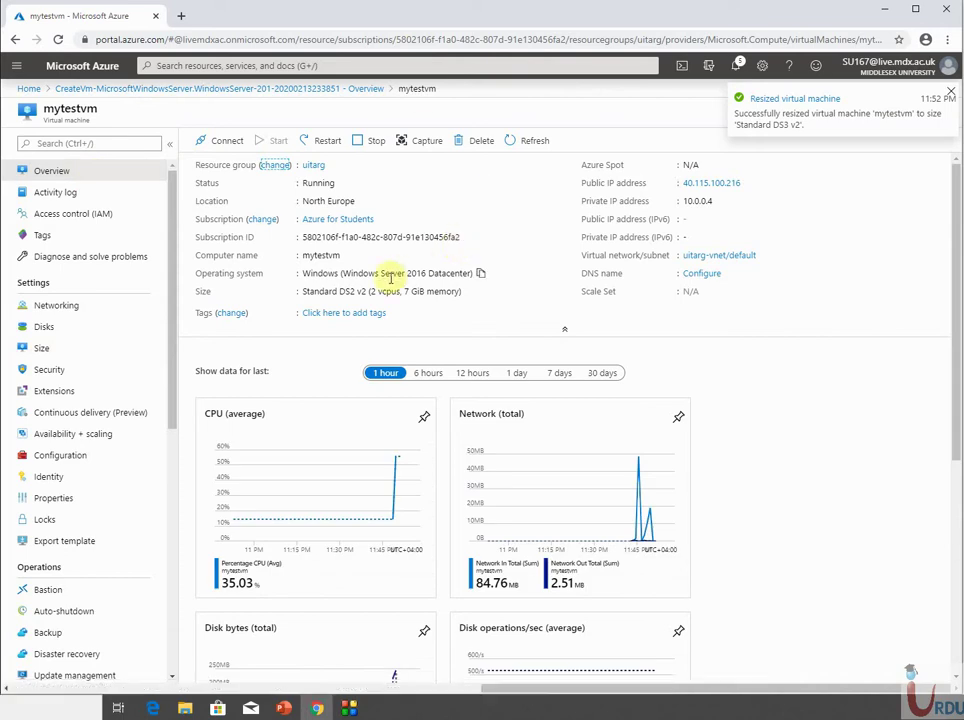
{"action": "left_click", "coordinate": [538, 143]}
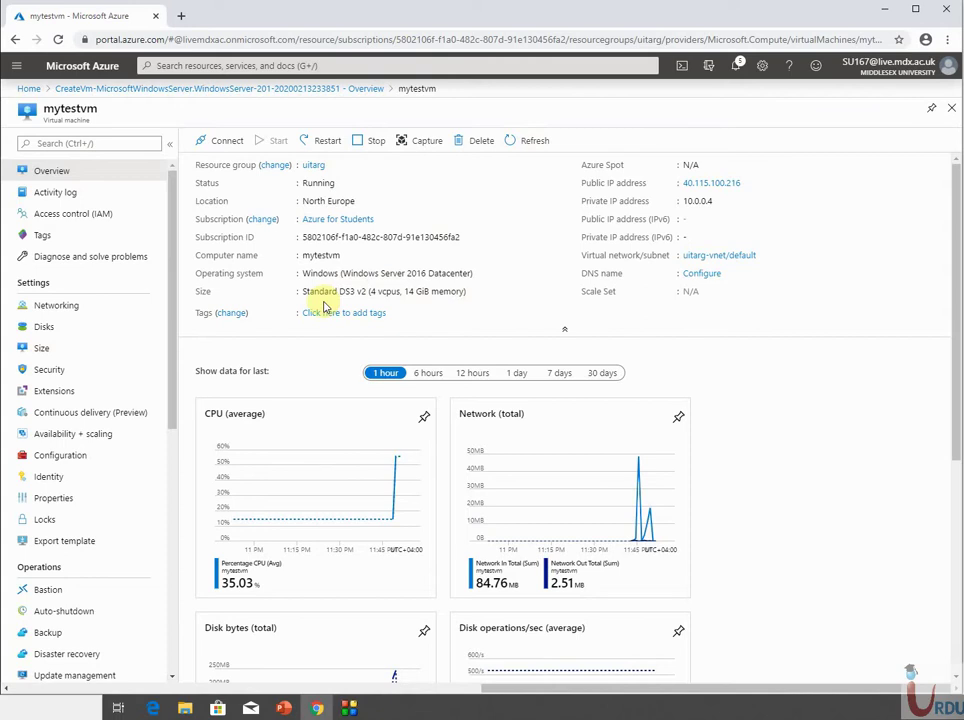
{"action": "left_click", "coordinate": [86, 172]}
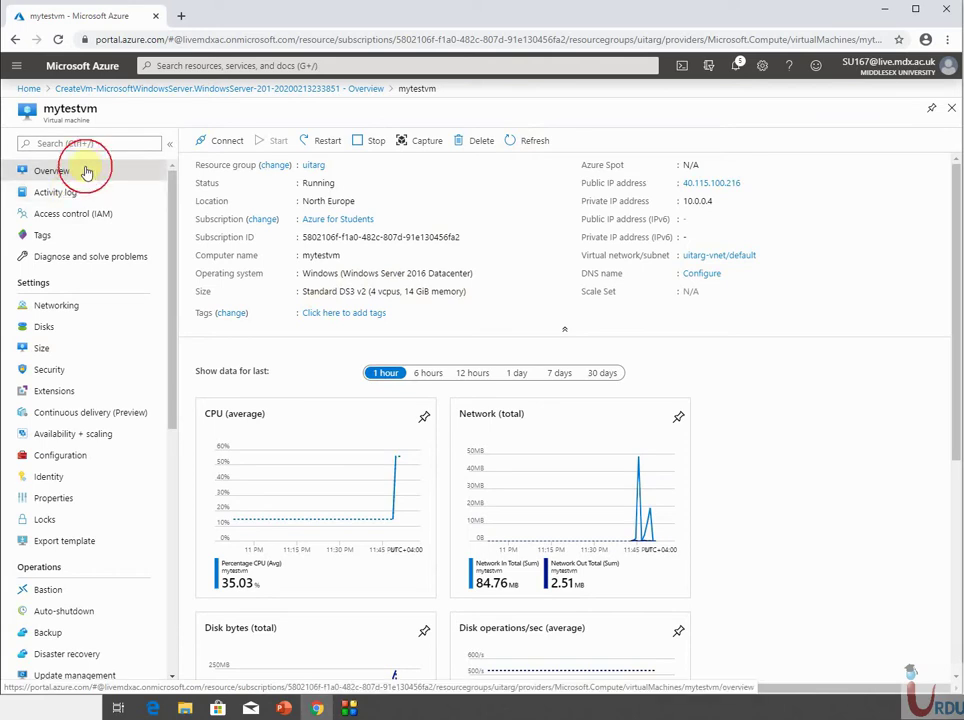
Open the uitarg resource group, select all its resources, and start moving them to another resource group
{"action": "left_click", "coordinate": [30, 89]}
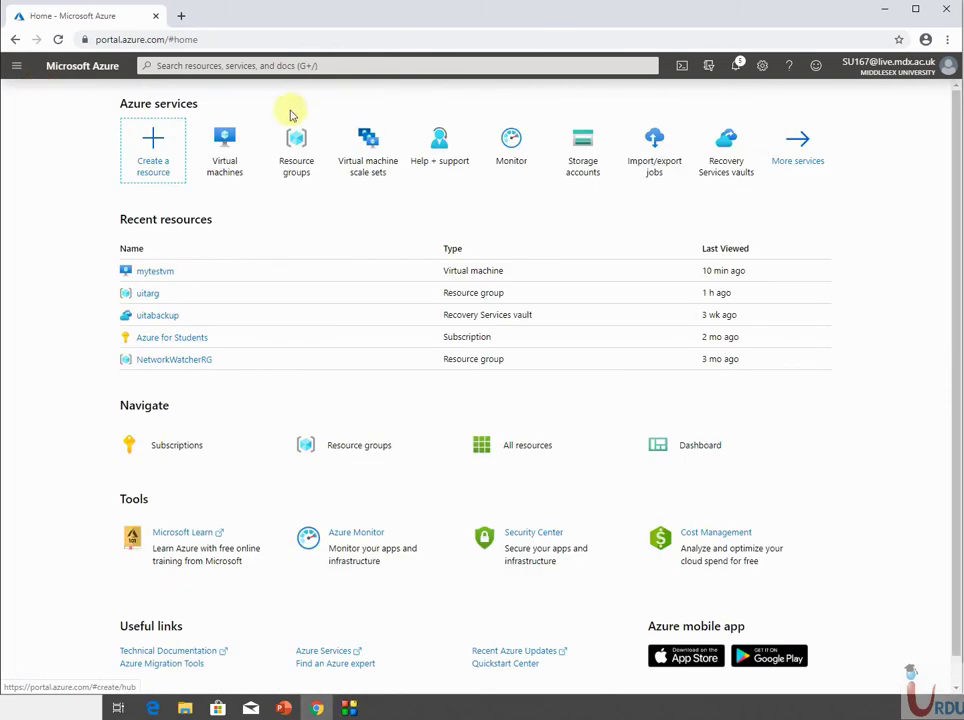
{"action": "left_click", "coordinate": [283, 155]}
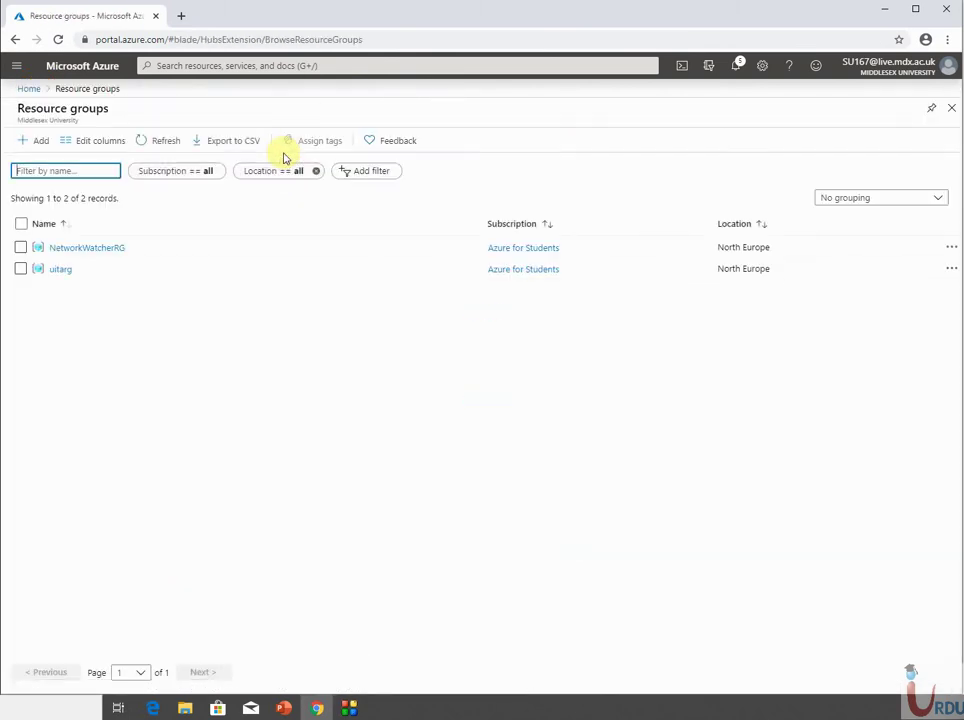
{"action": "left_click", "coordinate": [64, 268]}
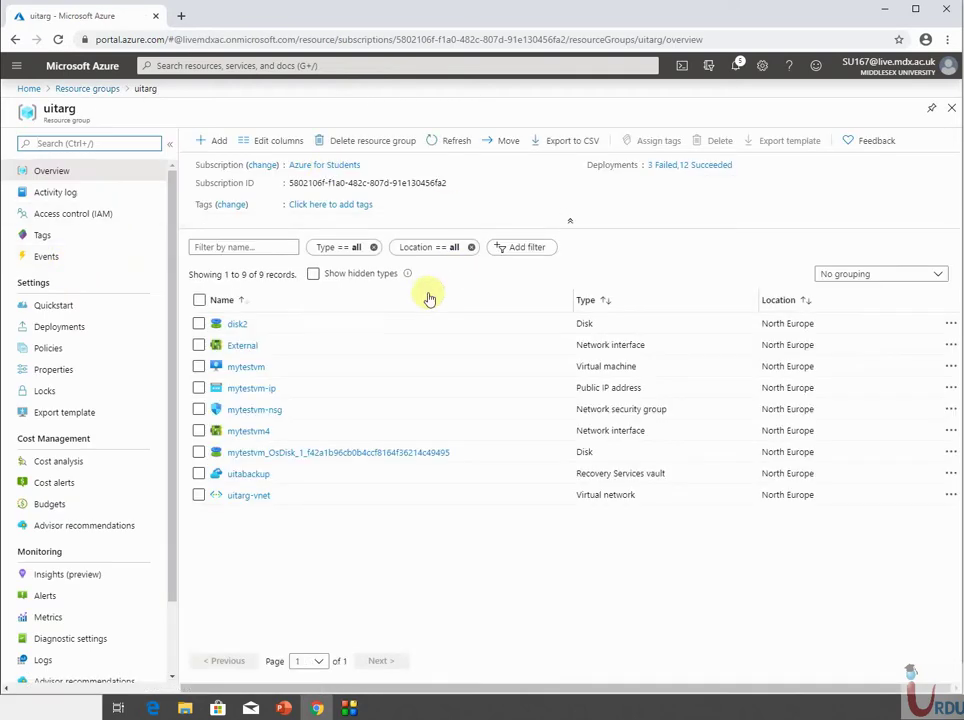
{"action": "left_click", "coordinate": [200, 300]}
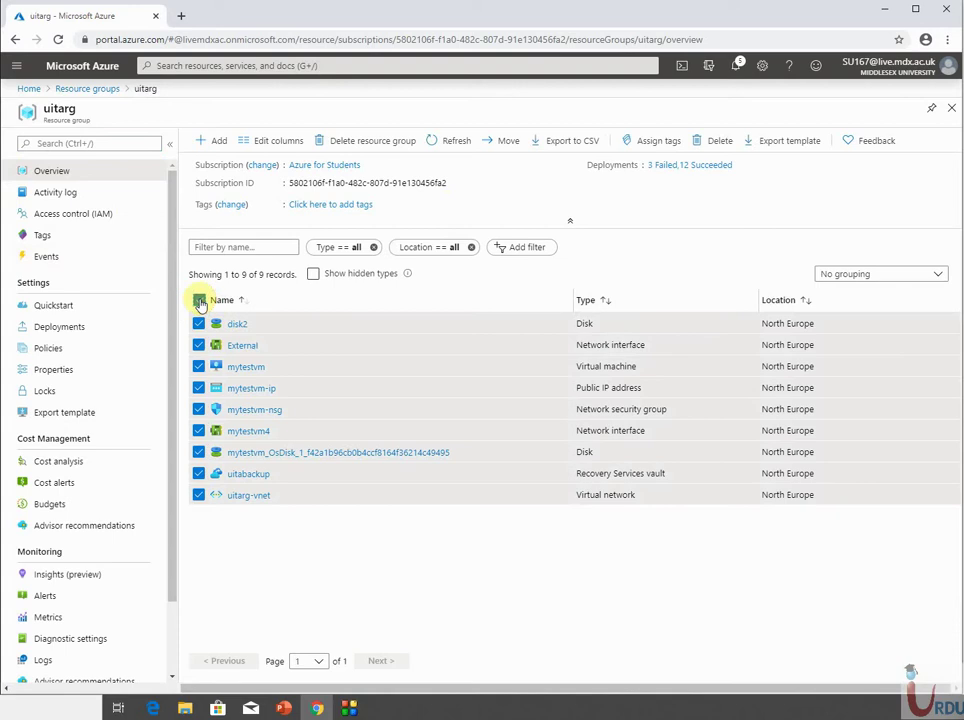
{"action": "left_click", "coordinate": [505, 141]}
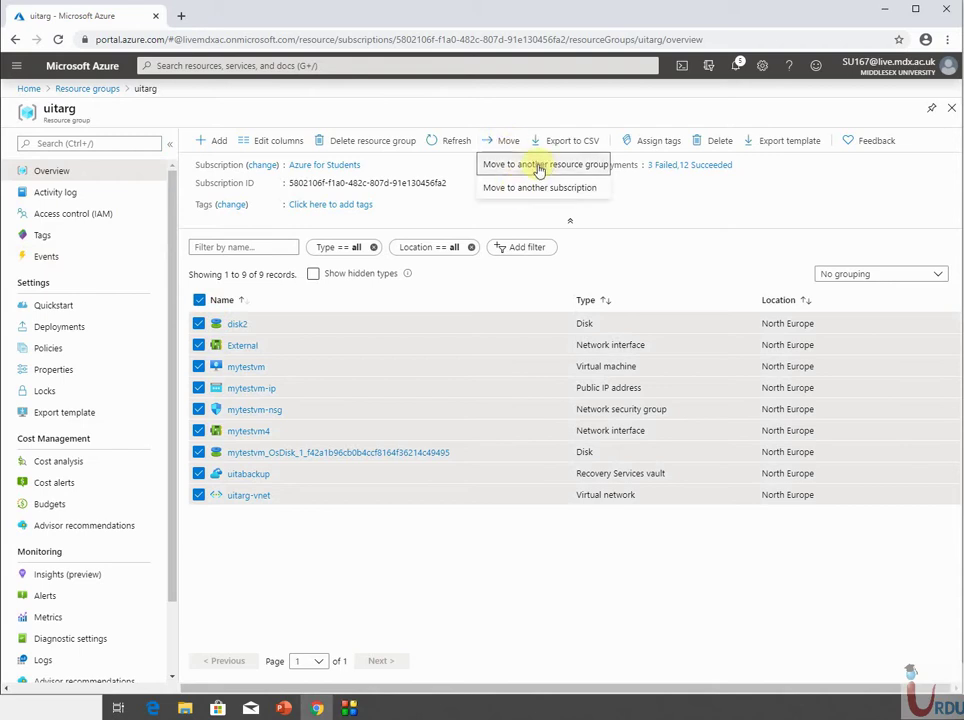
{"action": "left_click", "coordinate": [530, 166]}
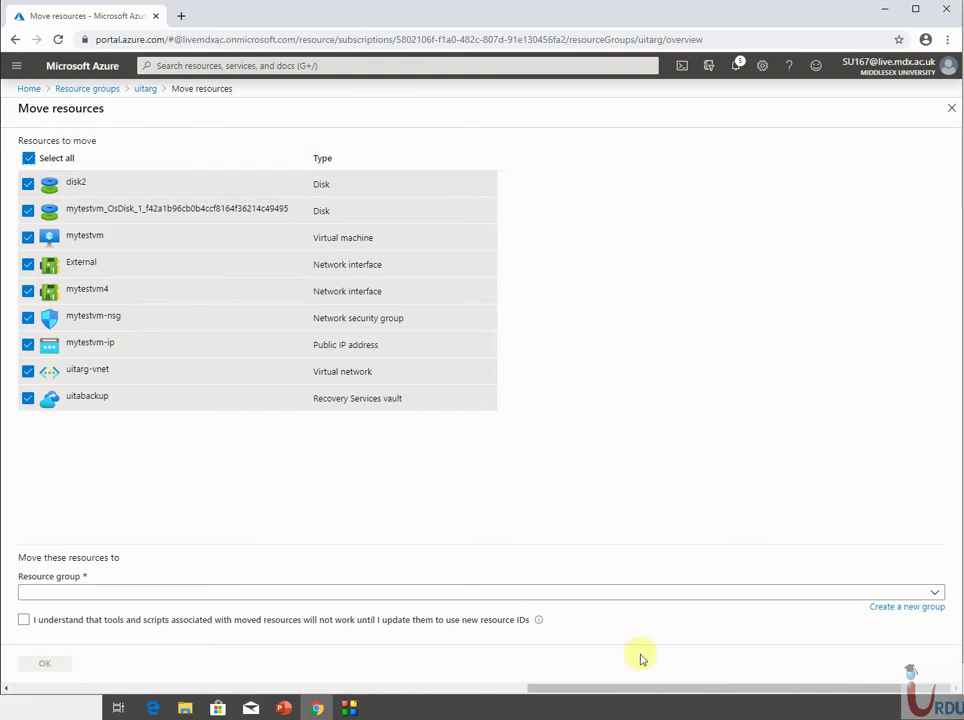
Submit the resource move with NetworkWatcherRG as destination, accepting the resource ID notice, and return to the list of resource groups
{"action": "left_click", "coordinate": [781, 593]}
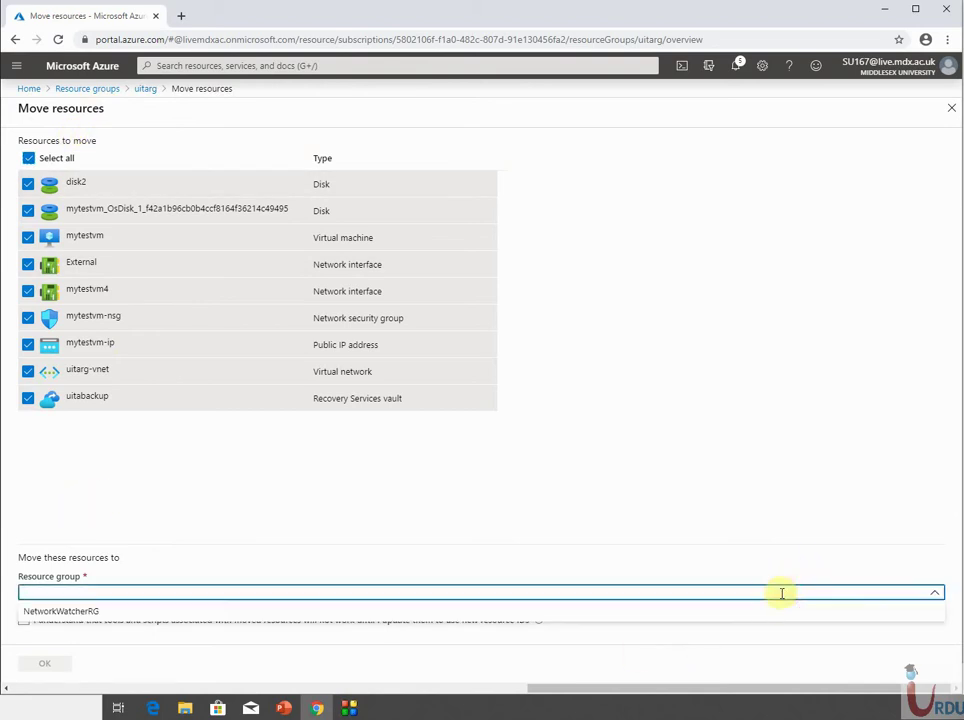
{"action": "left_click", "coordinate": [736, 611]}
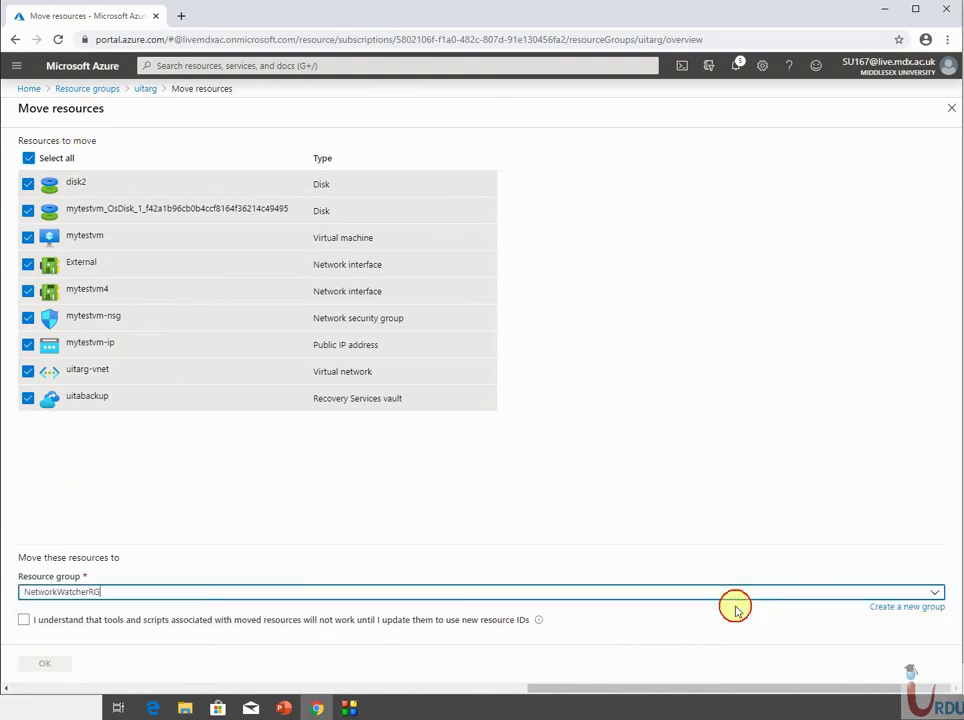
{"action": "left_click", "coordinate": [456, 623]}
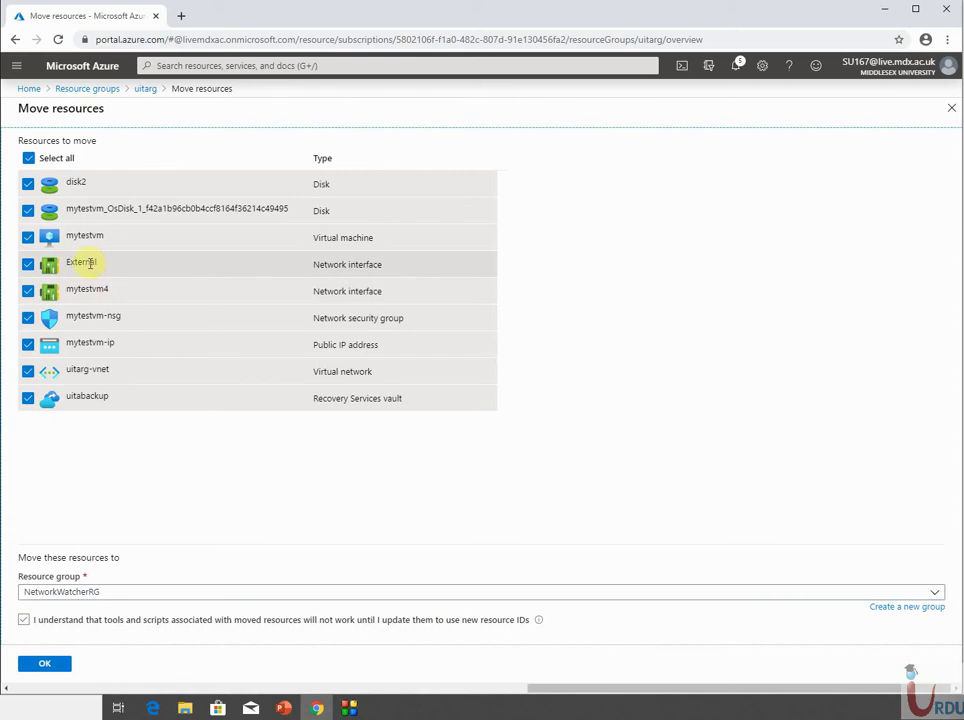
{"action": "left_click", "coordinate": [47, 663]}
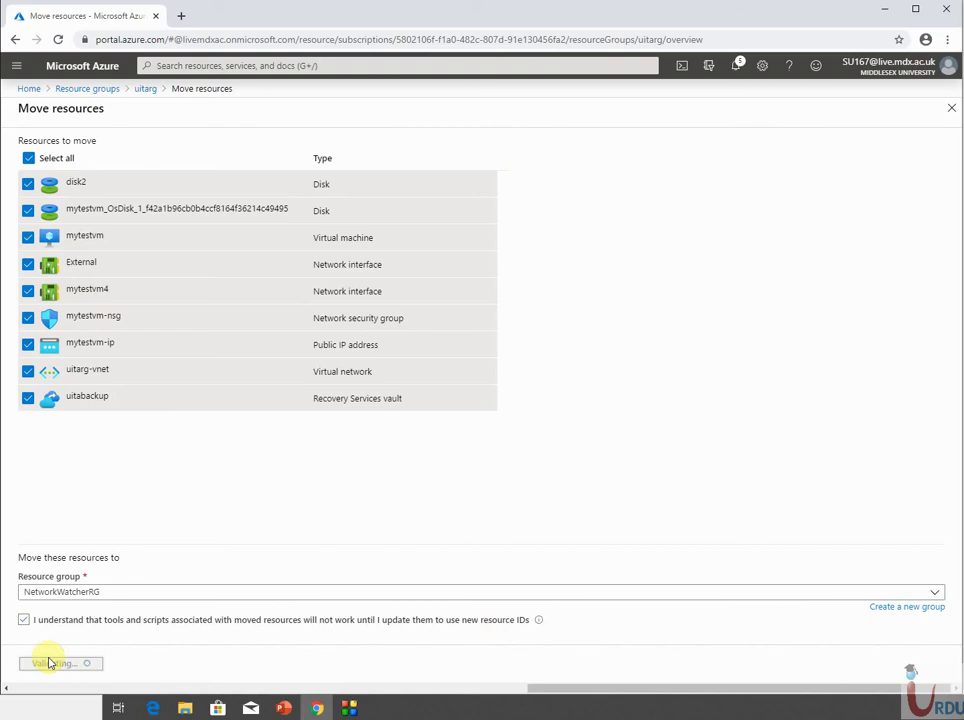
{"action": "left_click", "coordinate": [141, 92]}
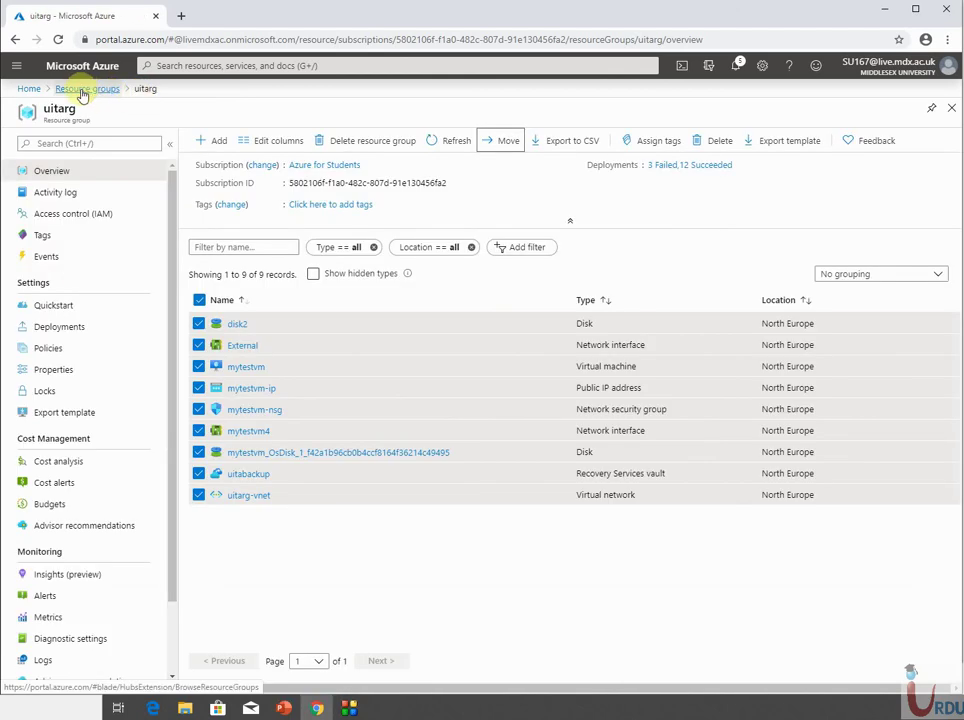
{"action": "left_click", "coordinate": [84, 90]}
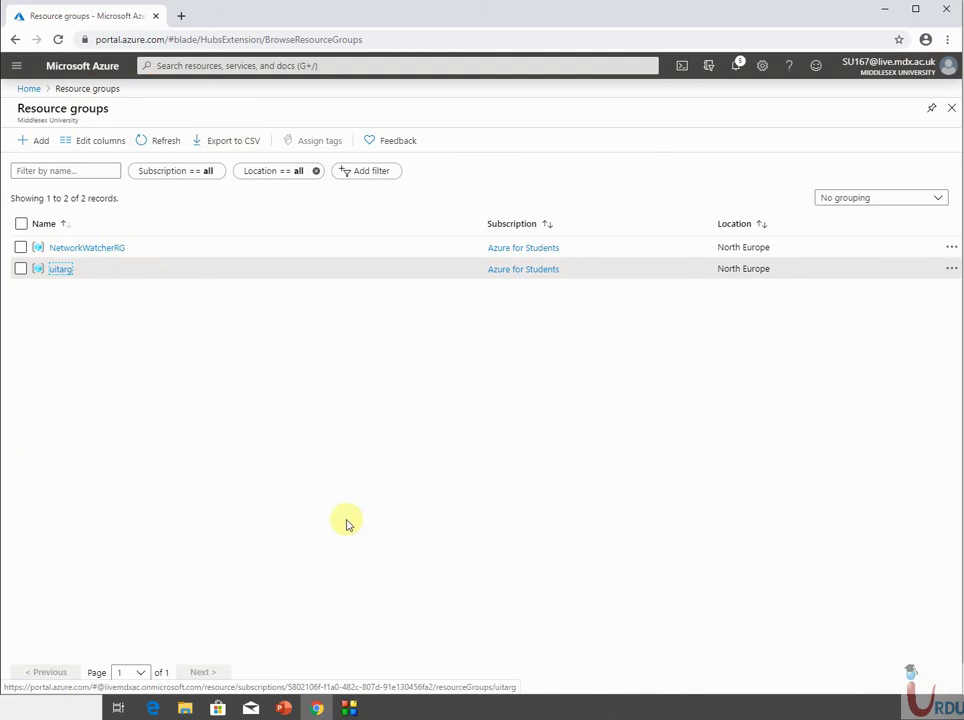